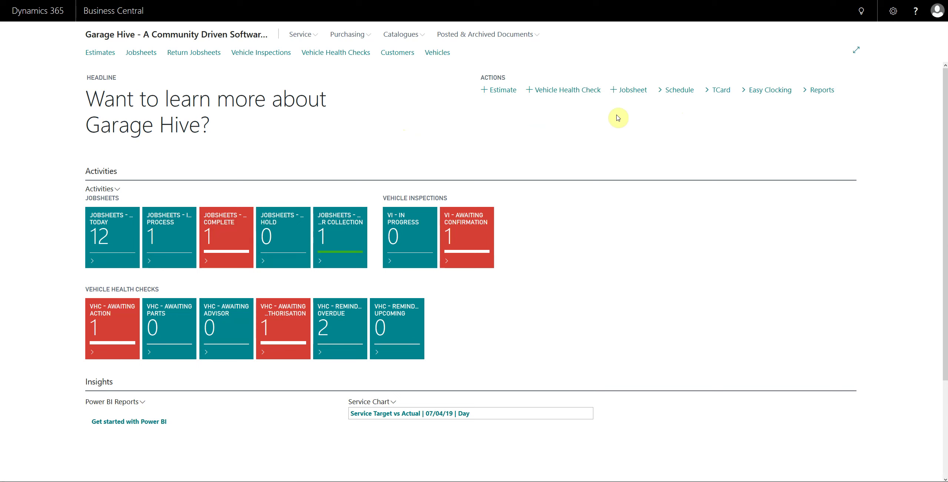
Step: Open the service schedule and examine the booking details of Technician 1's jobs and the 15:05 MOT Bay booking
click(680, 93)
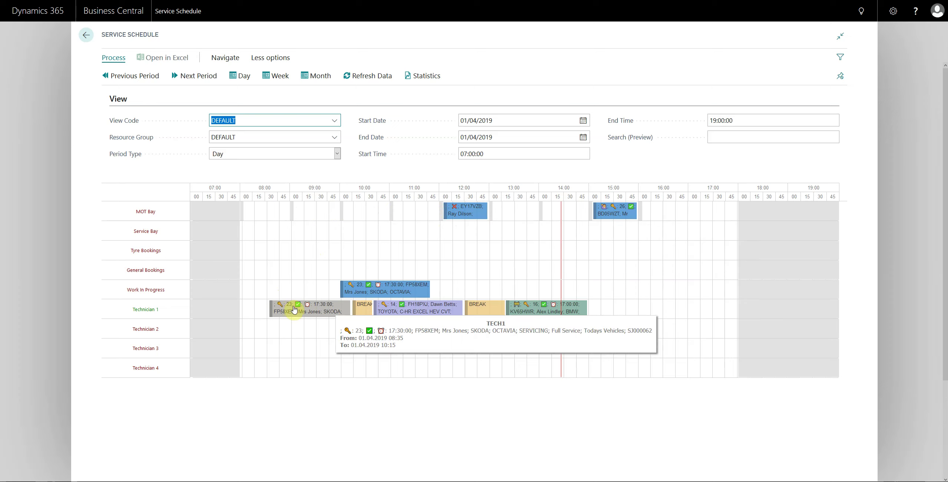
mouse_move(410, 313)
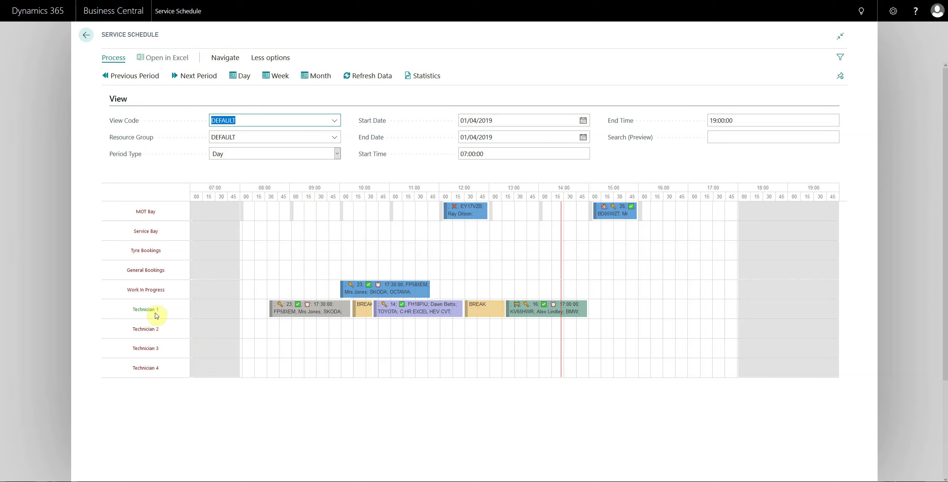
mouse_move(292, 315)
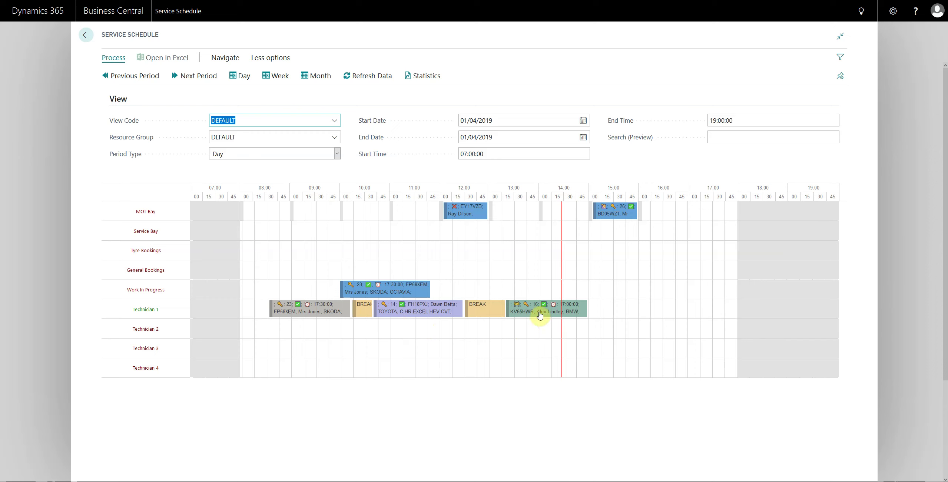
mouse_move(540, 315)
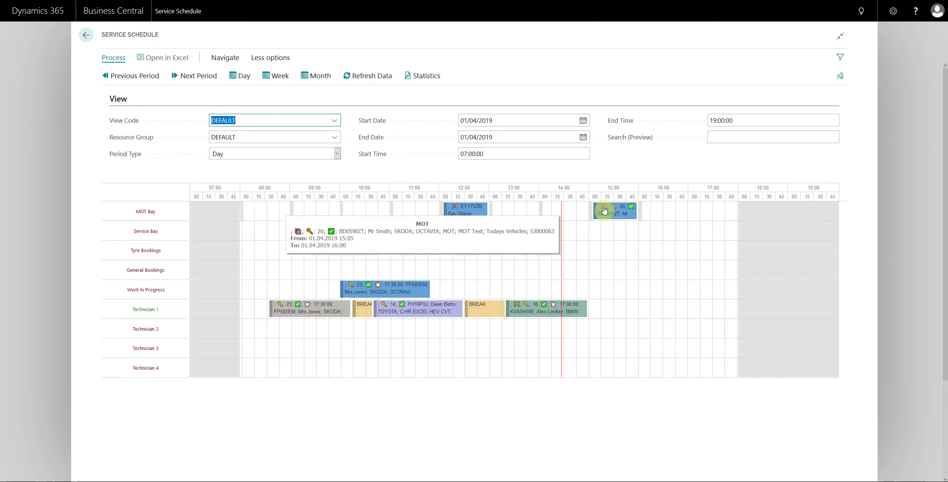
mouse_move(580, 313)
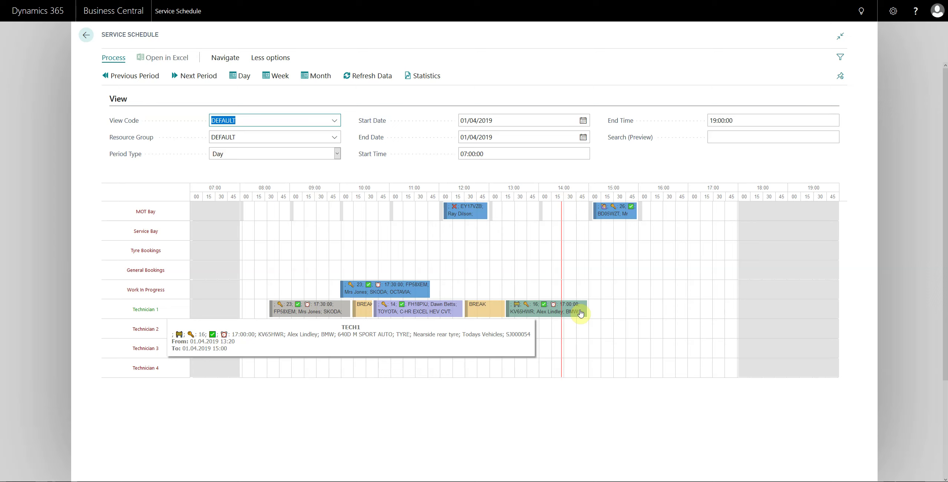
mouse_move(612, 218)
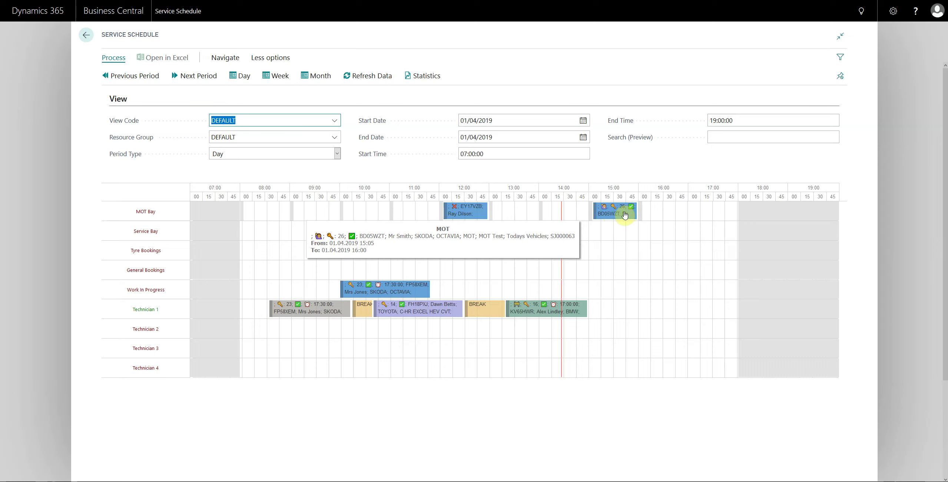
Step: Open the jobsheet of the 15:05 MOT Bay booking, check its Vehicle on Site setting, close it and compare the MOT Bay bookings
right_click(625, 214)
click(638, 220)
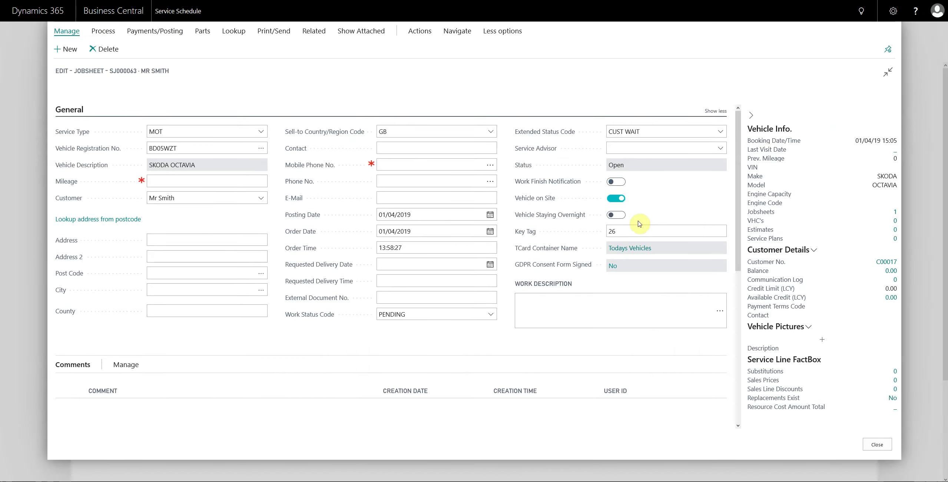
click(617, 203)
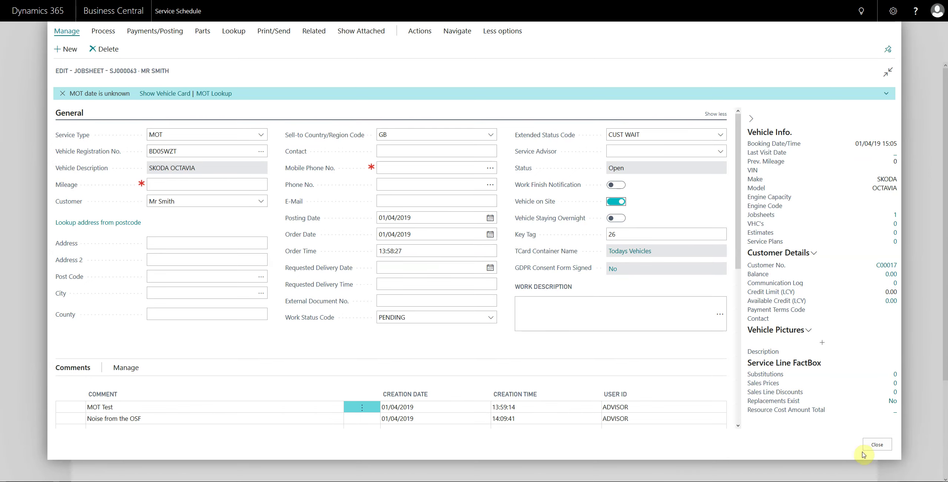
click(877, 445)
mouse_move(623, 217)
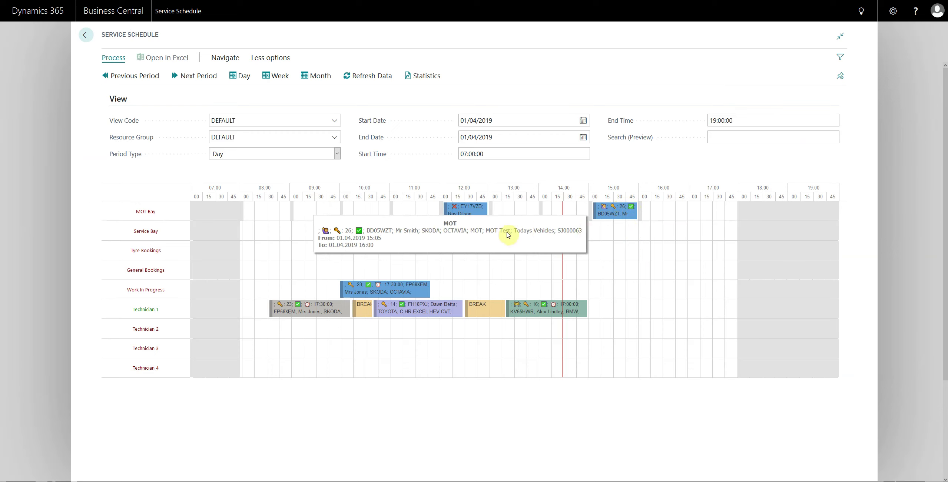
mouse_move(452, 213)
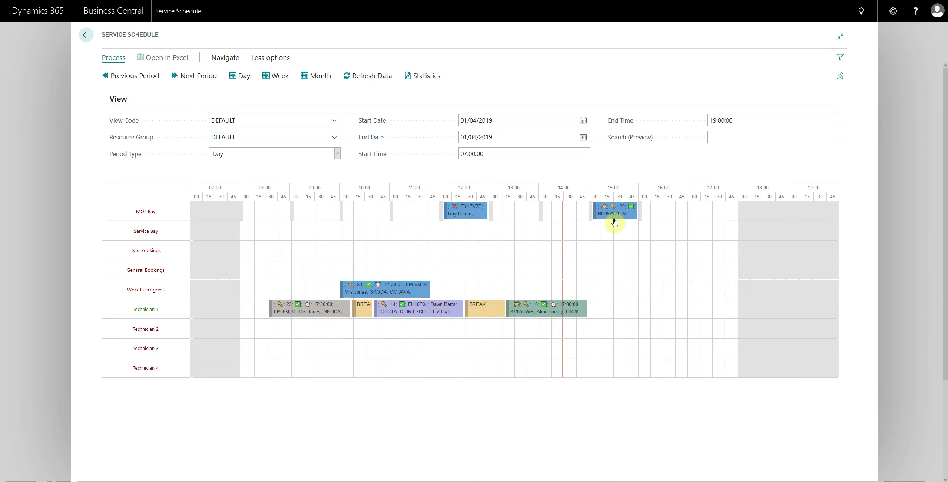
Step: Reassign the 15:05 MOT booking from the MOT Bay to Technician 1, starting at 15:00 after the tyre job
drag(614, 214, 612, 310)
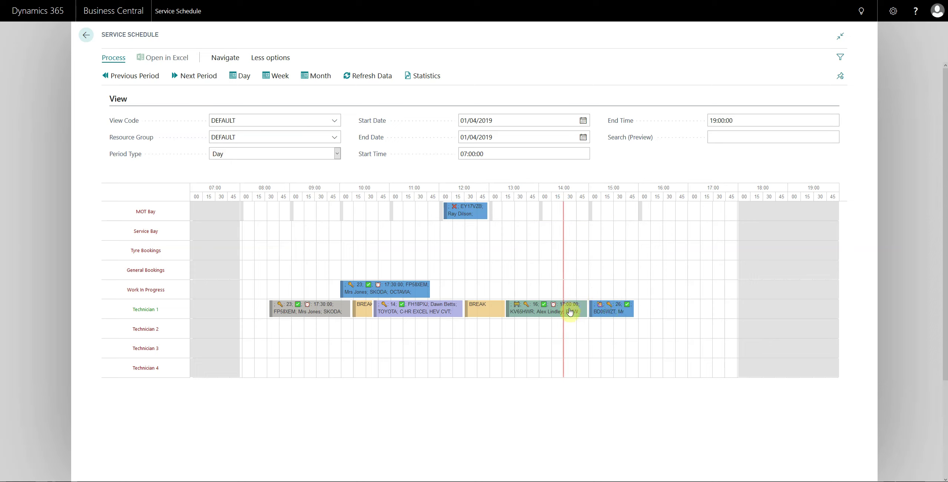
mouse_move(570, 312)
mouse_move(603, 311)
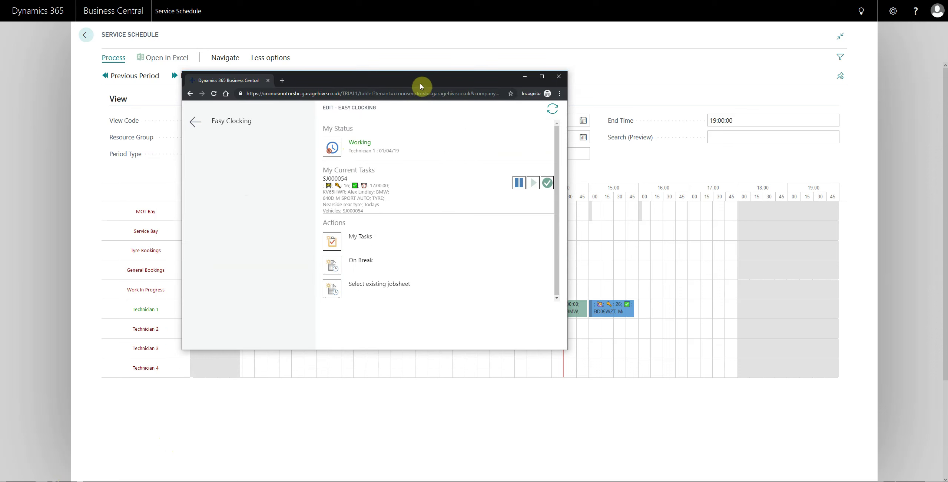
Step: In the technician's Easy Clocking window, complete the current tyre task SJ000054 and enter the vehicle's new mileage
drag(419, 87, 260, 17)
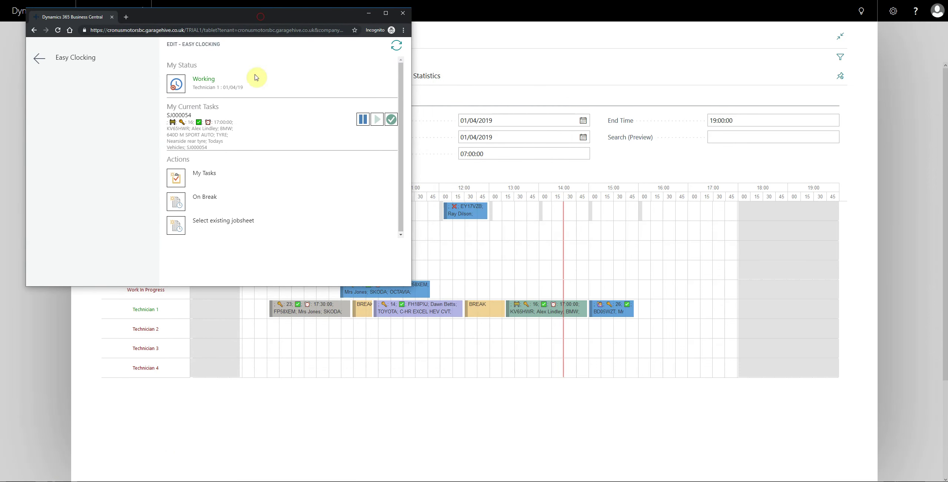
click(392, 120)
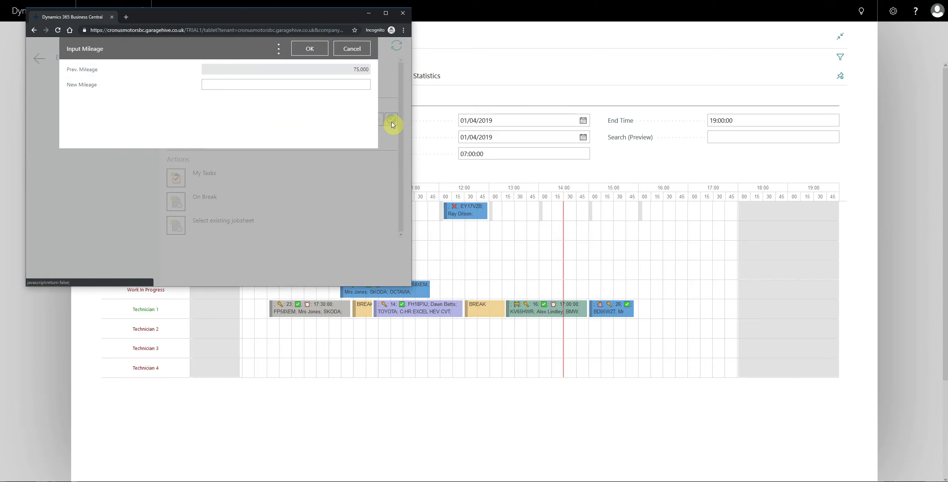
click(263, 84)
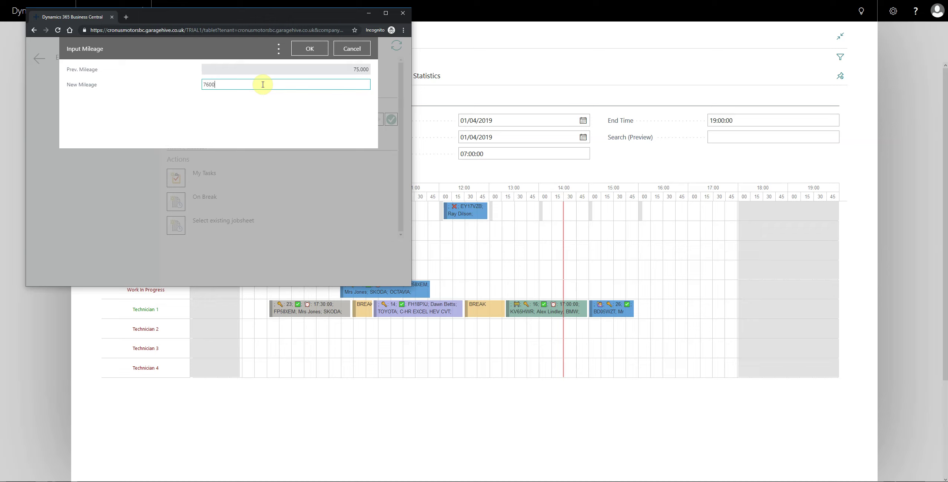
click(303, 51)
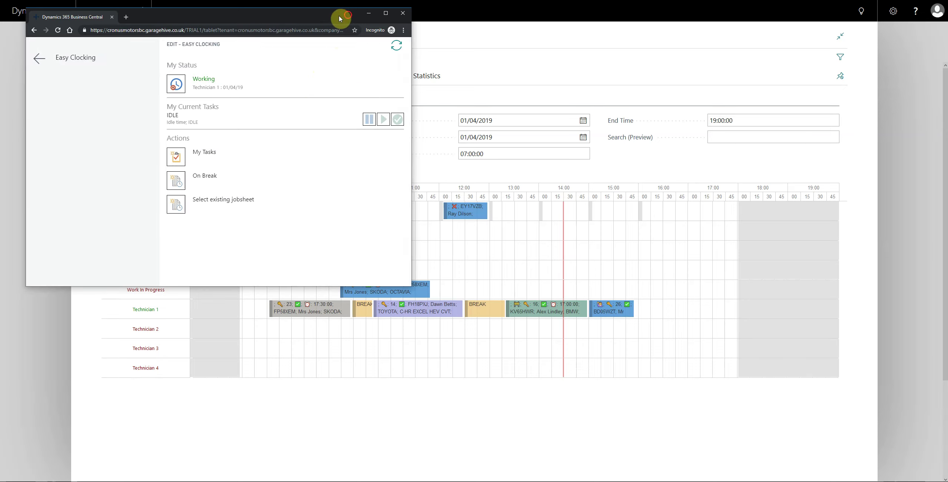
drag(339, 19, 317, 20)
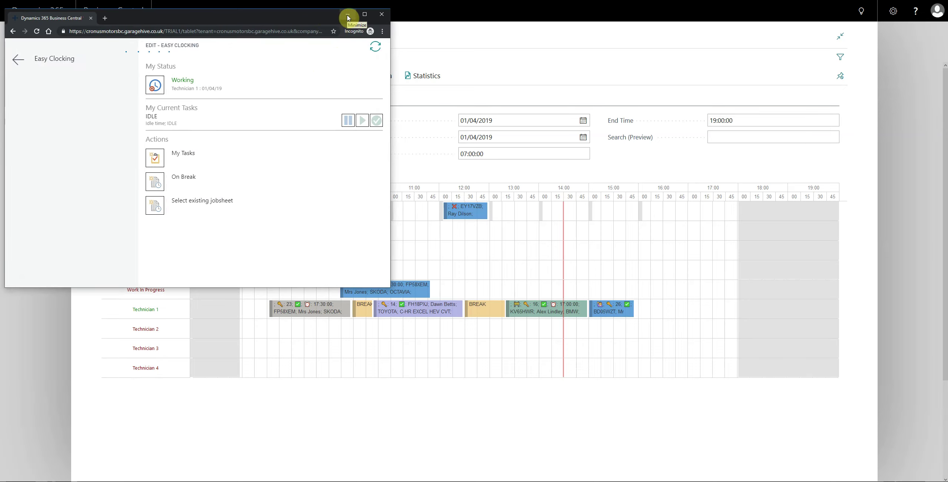
Step: Return to the service schedule, refresh its data and check Technician 1's tyre job and MOT booking
click(461, 37)
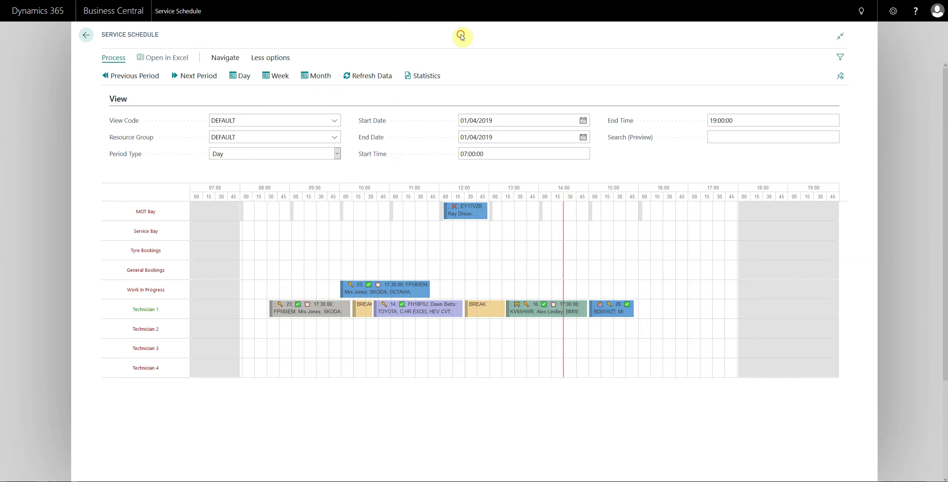
click(372, 78)
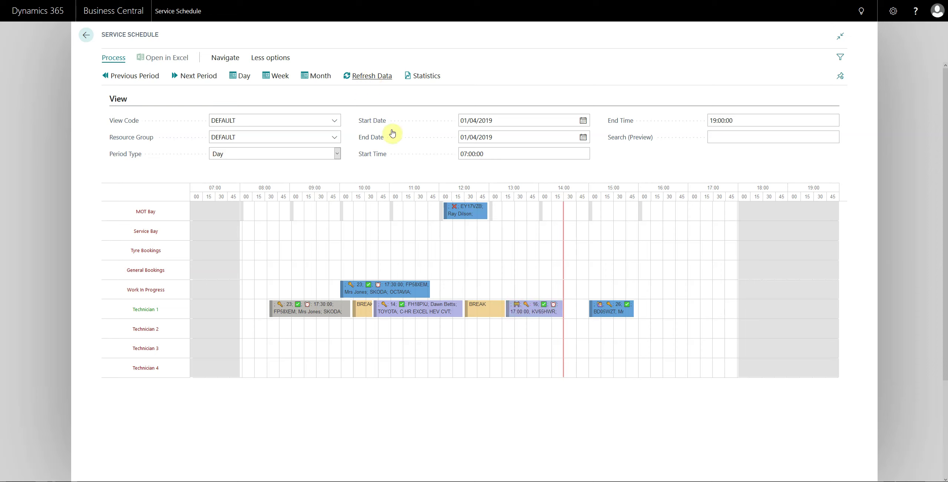
mouse_move(539, 314)
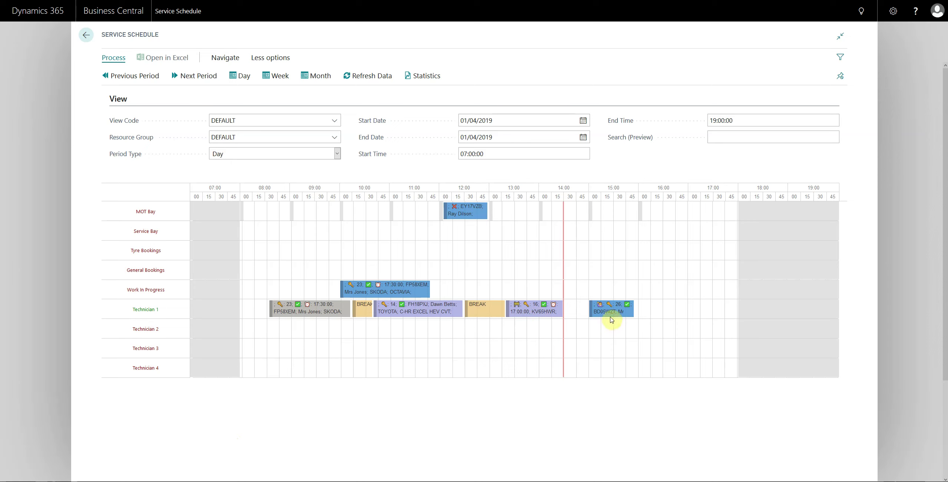
mouse_move(612, 315)
Step: Switch to Easy Clocking and start the pending 15:00 MOT task from the technician's task list
key(alt+Tab)
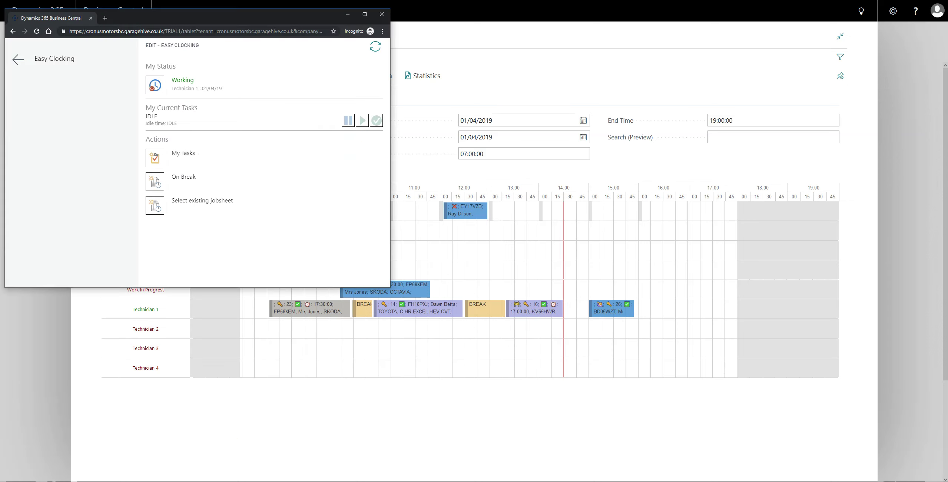
click(155, 158)
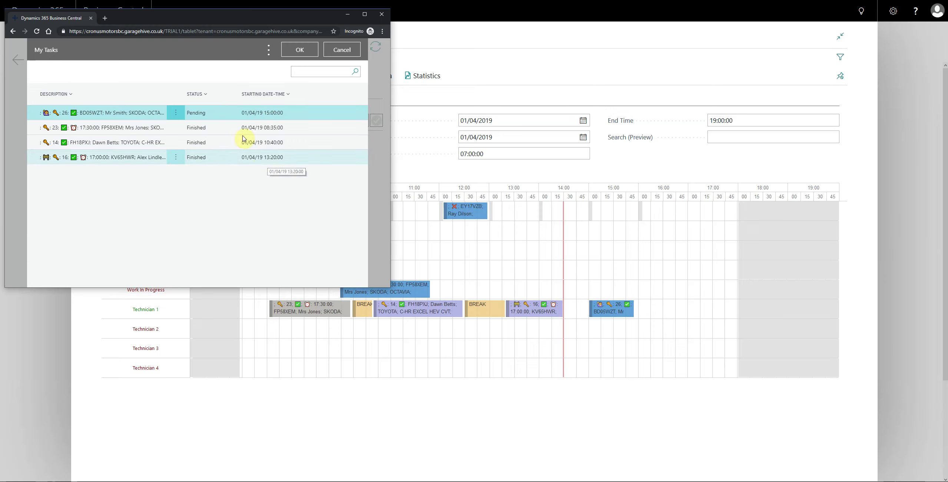
click(176, 113)
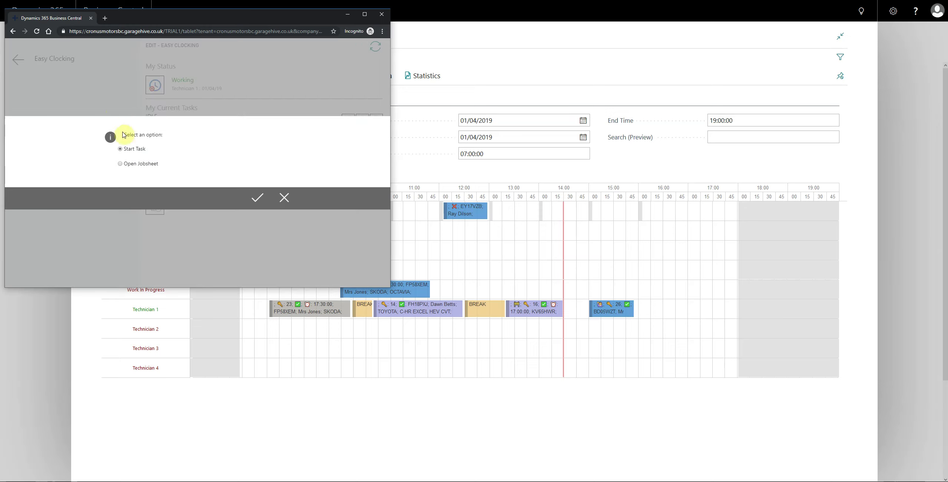
click(257, 198)
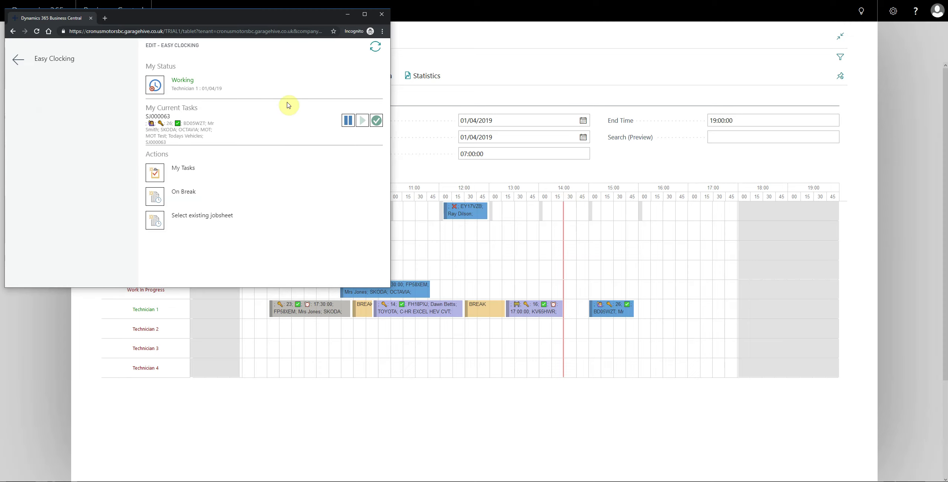
Step: Go back to the service schedule, refresh it and check Technician 1's MOT job after it was started
click(347, 15)
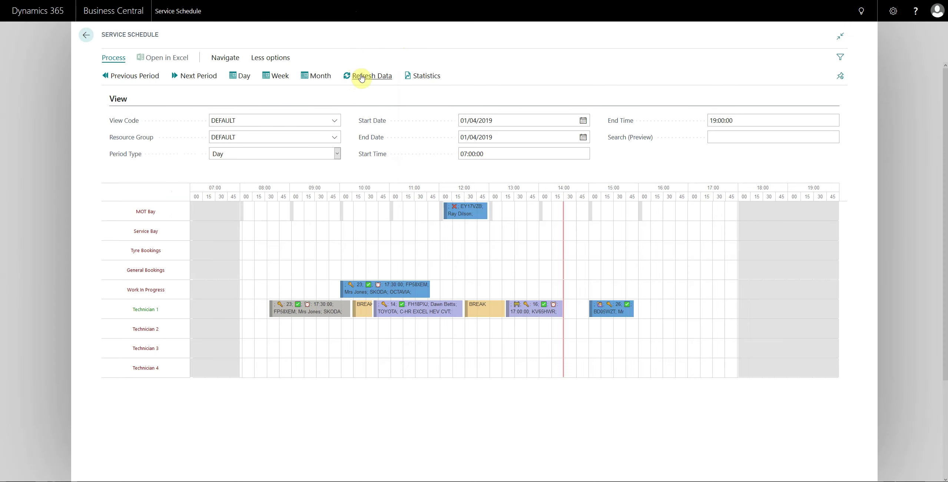
mouse_move(590, 313)
click(373, 77)
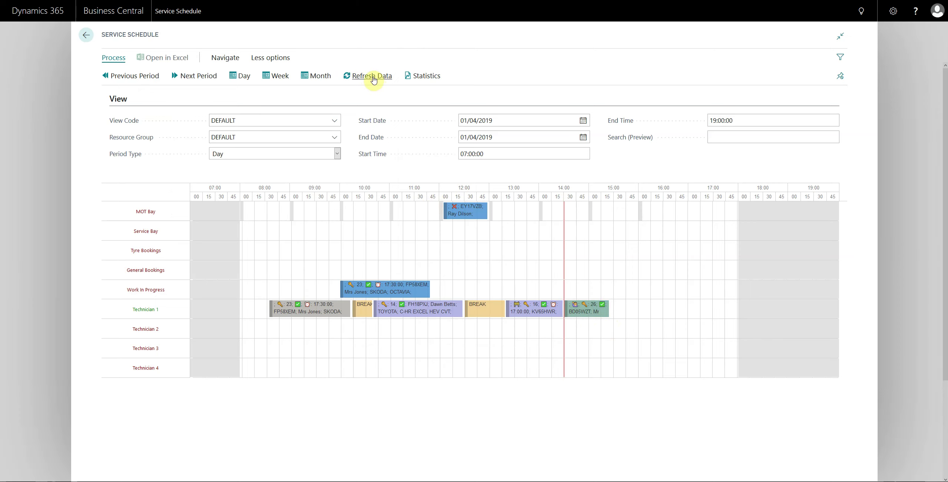
mouse_move(590, 314)
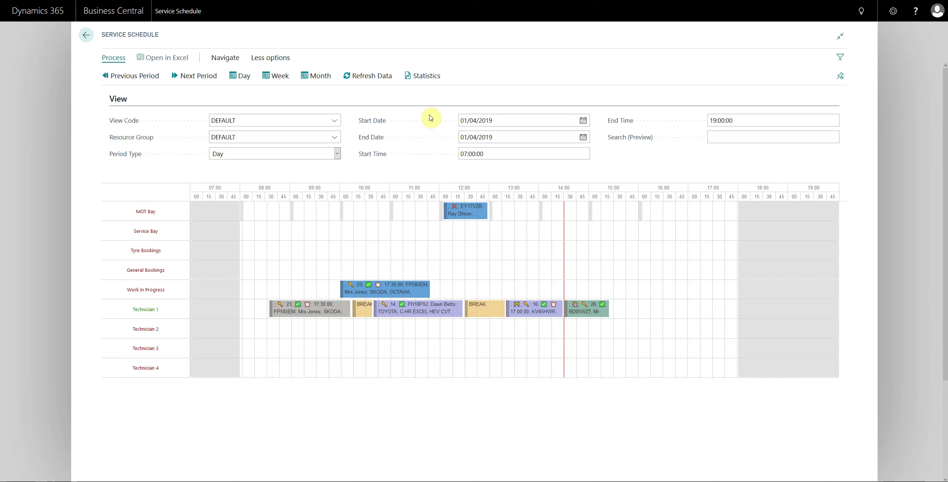
Step: View the schedule statistics for 01/04/2019, examining capacity hours, available hours and the jobsheet counts per service type, and close them
click(423, 79)
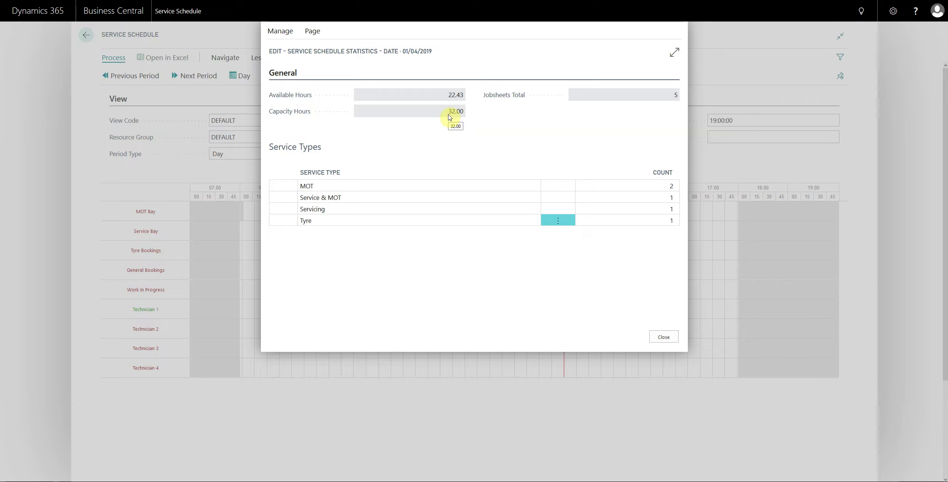
drag(450, 117, 464, 112)
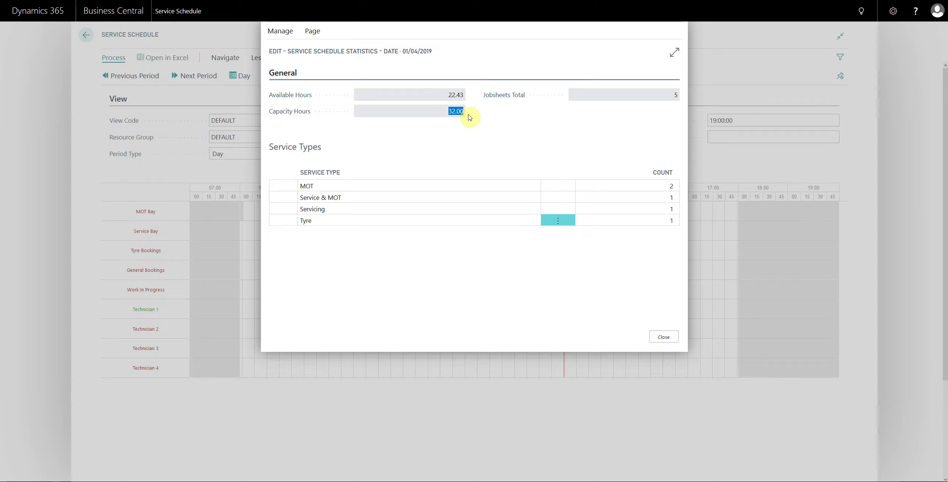
click(447, 112)
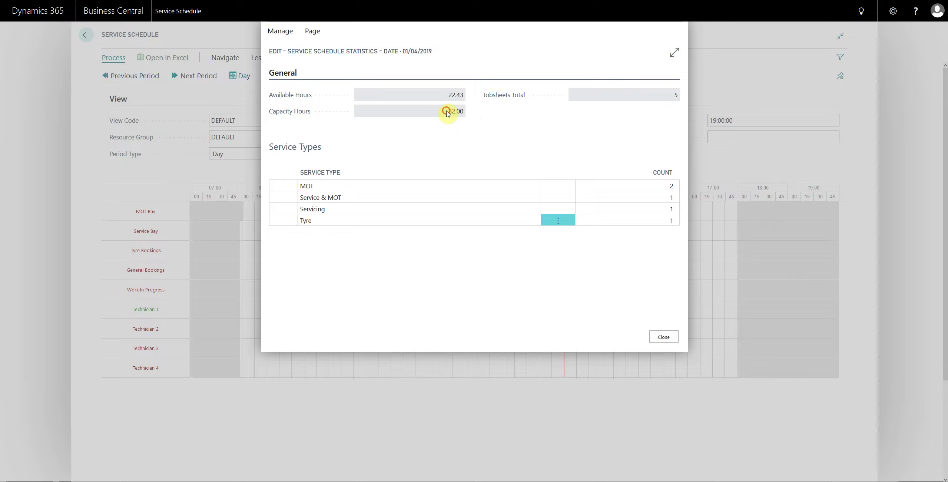
drag(447, 111, 463, 98)
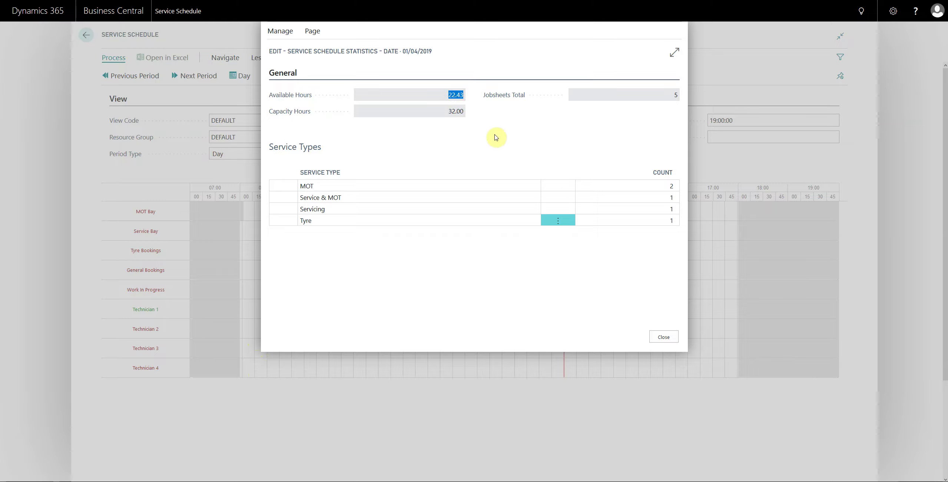
click(506, 128)
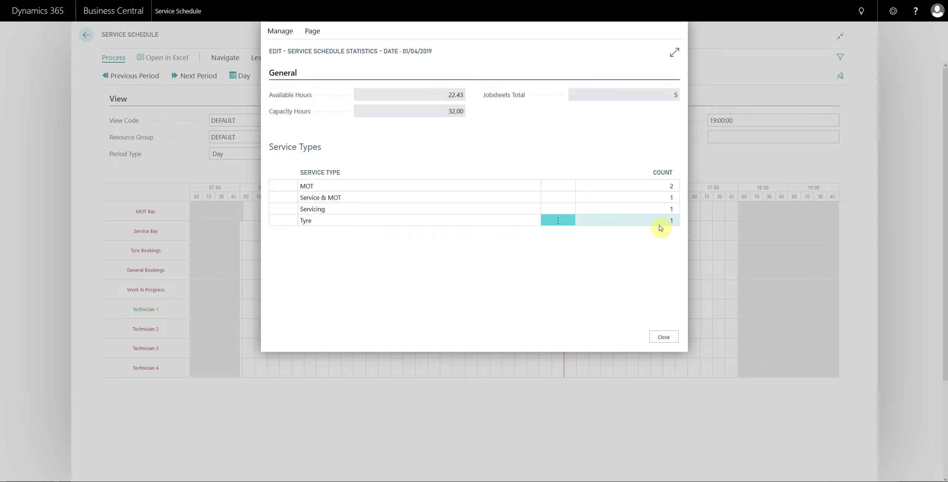
click(664, 338)
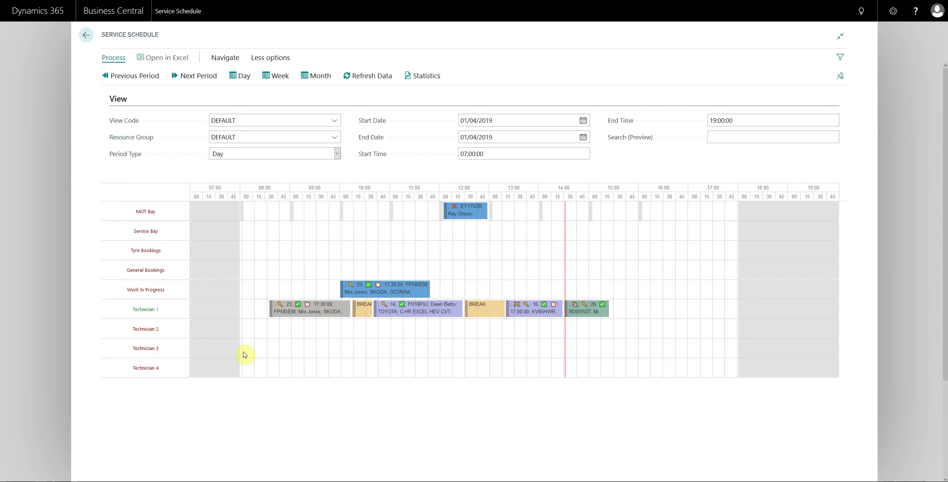
Step: Block out Technician 3 on 01/04/2019 from 08:05 to about 17:55 with a TRAINING standard event
drag(245, 354, 735, 353)
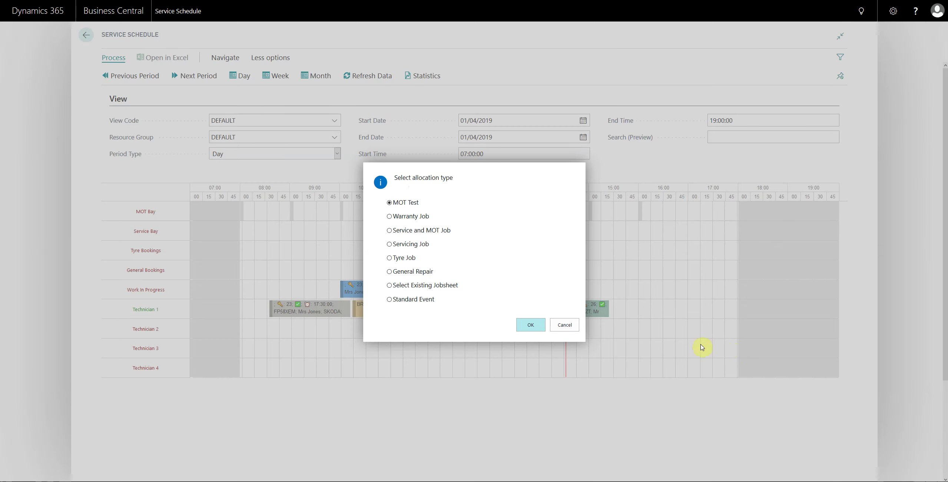
click(425, 298)
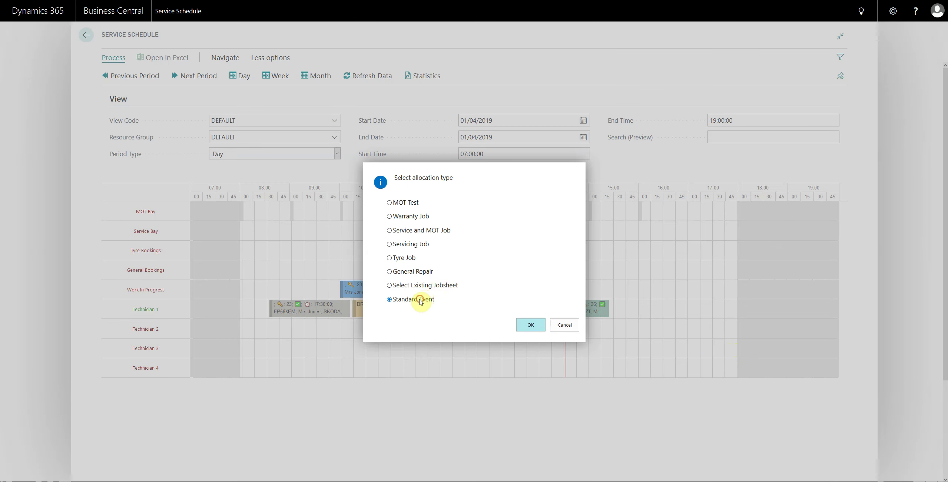
click(531, 325)
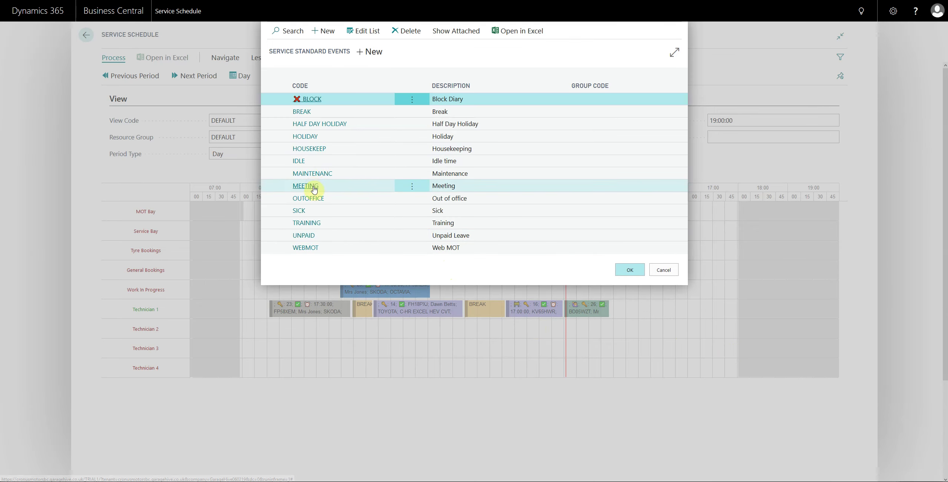
click(312, 224)
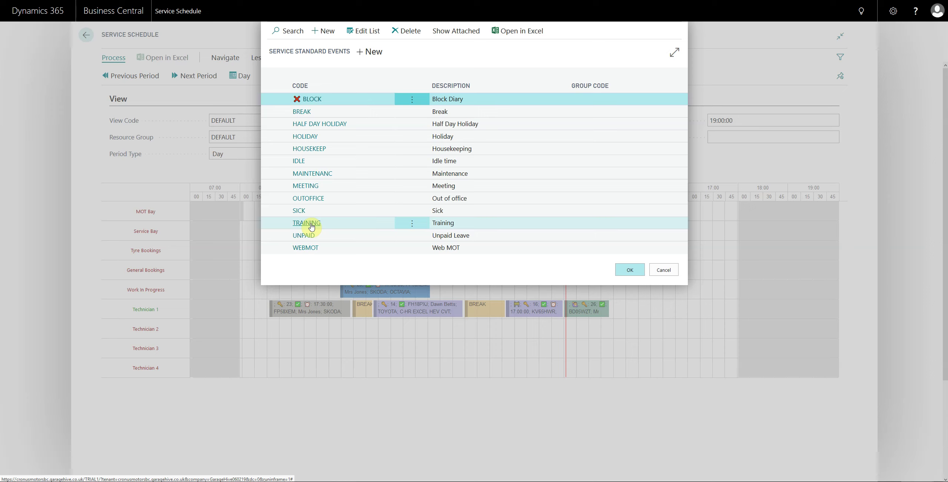
click(312, 224)
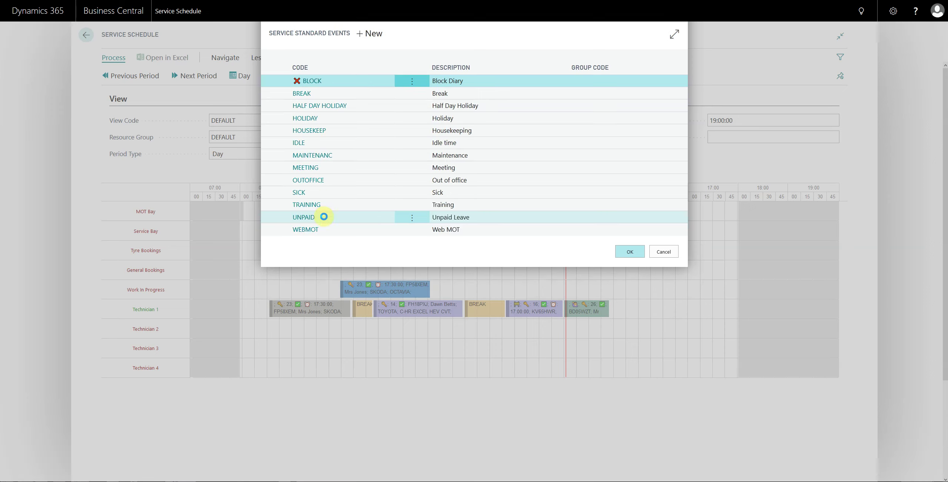
click(312, 218)
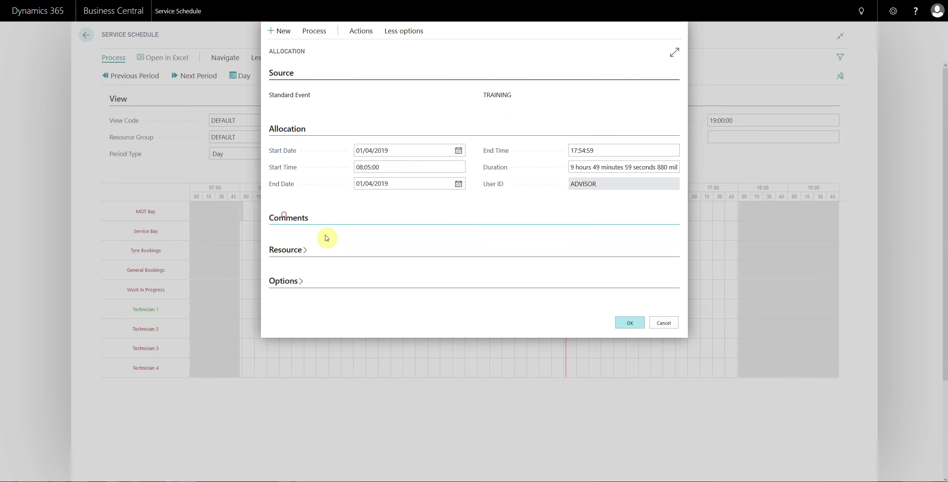
Step: Describe the training allocation as "Aircon course" and save it to the schedule
click(456, 237)
click(456, 236)
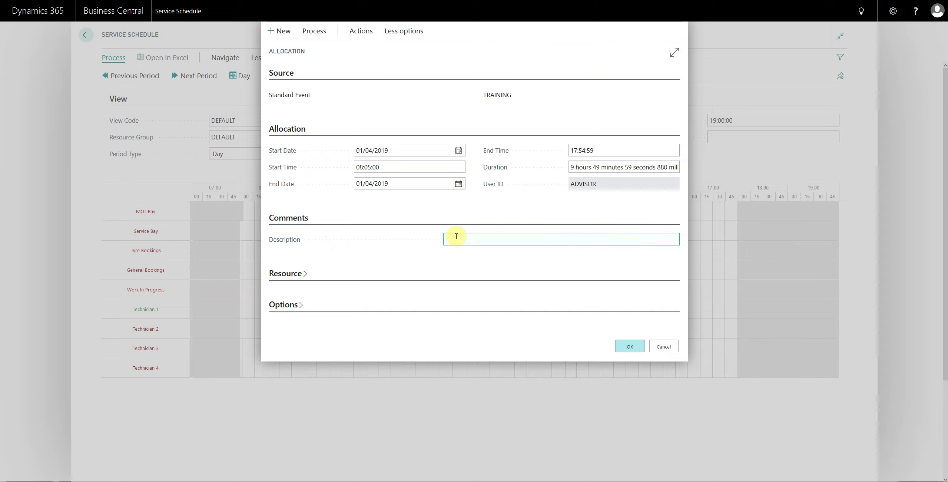
text(Aircon course)
click(629, 346)
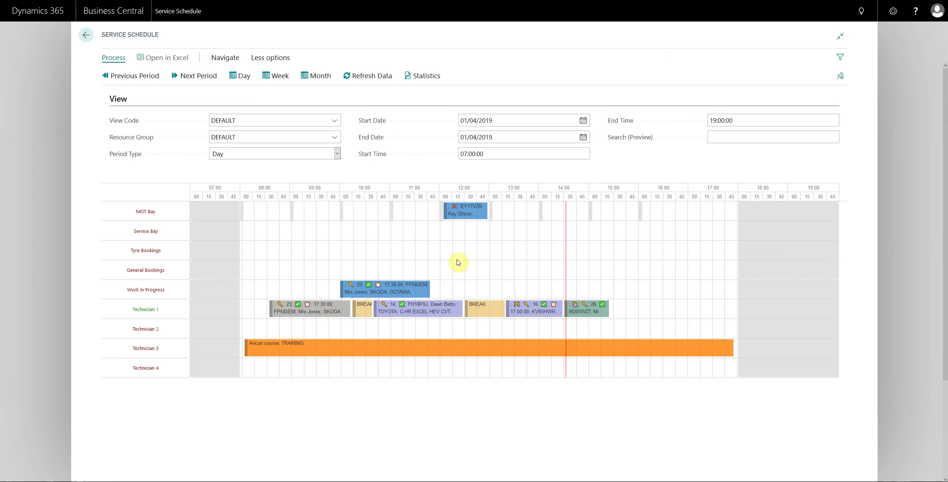
Step: Check the available hours in the schedule statistics for 01/04/2019 with the training event in place, and close them
click(420, 77)
drag(445, 94, 468, 95)
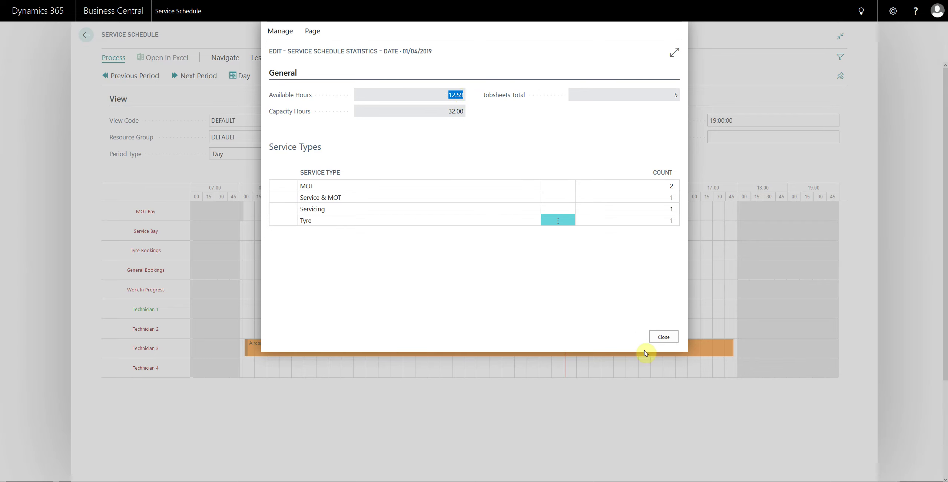
click(663, 336)
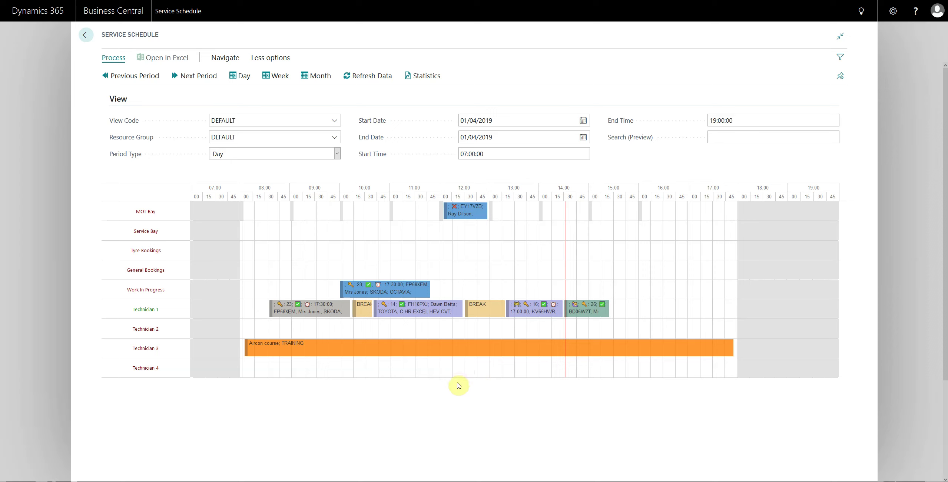
mouse_move(527, 315)
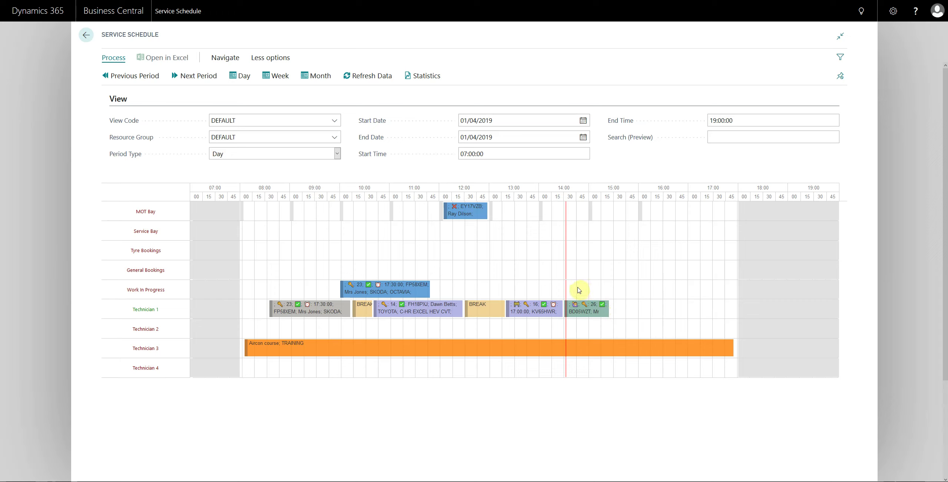
drag(577, 289, 694, 295)
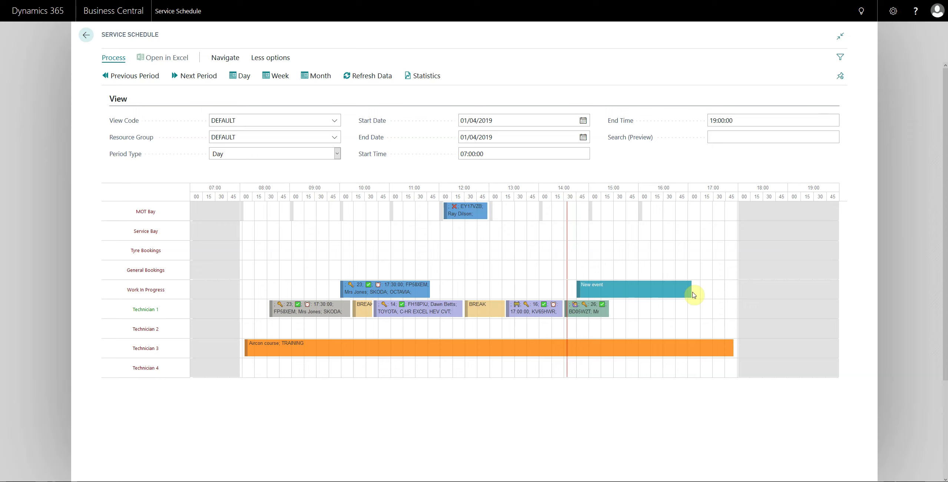
mouse_move(694, 295)
mouse_down()
mouse_move(702, 293)
mouse_move(677, 291)
mouse_up()
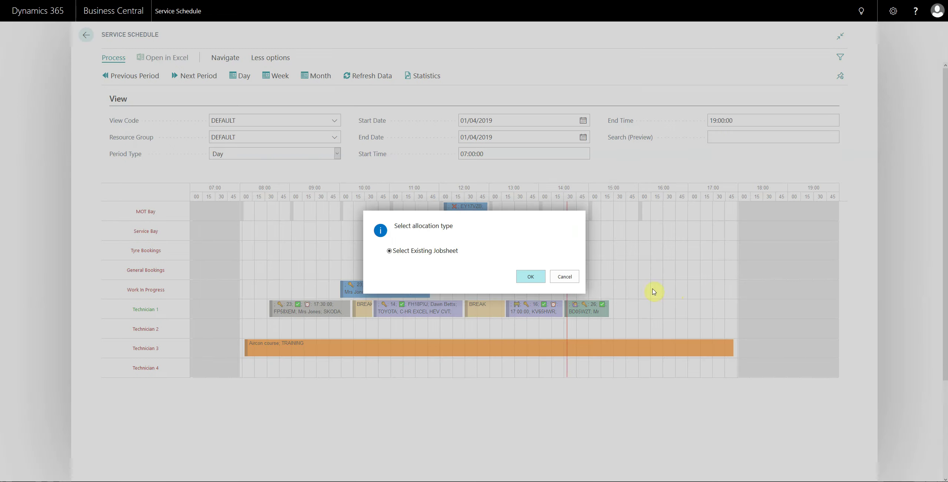
click(531, 277)
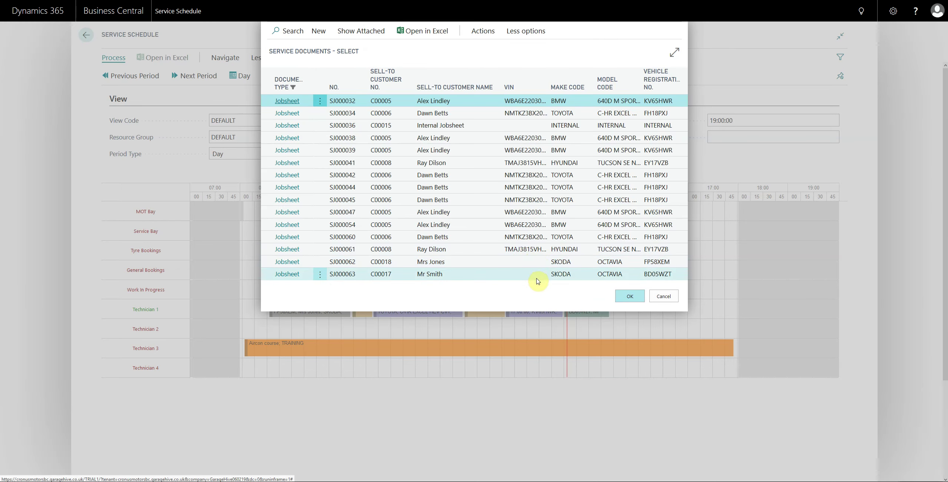
click(663, 296)
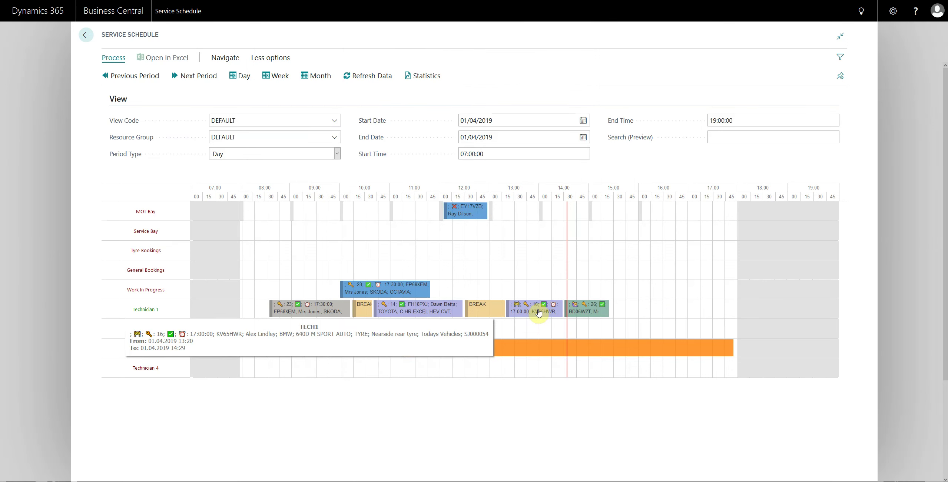
Step: Allocate the existing jobsheet of Technician 1's BMW tyre job to Work In Progress from 14:40 to 16:50, continuing despite its existing allocations
drag(567, 284, 682, 288)
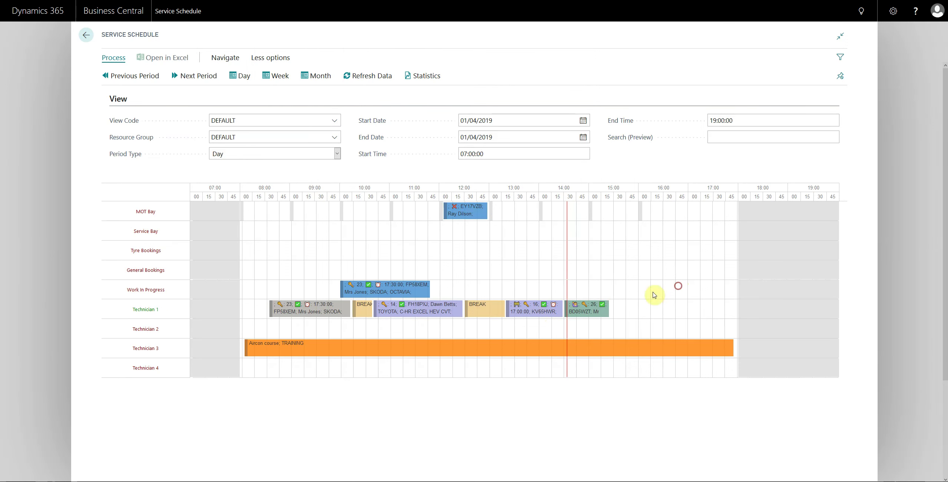
click(533, 277)
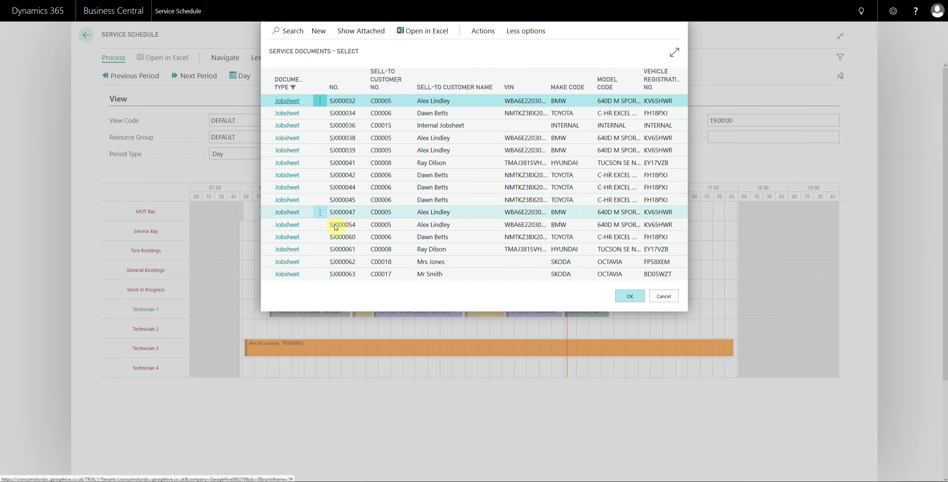
click(289, 225)
click(289, 225)
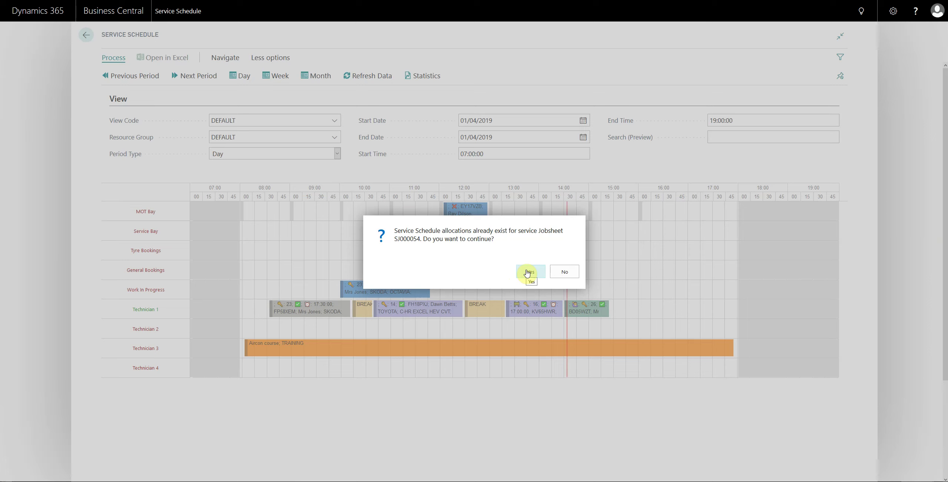
click(526, 273)
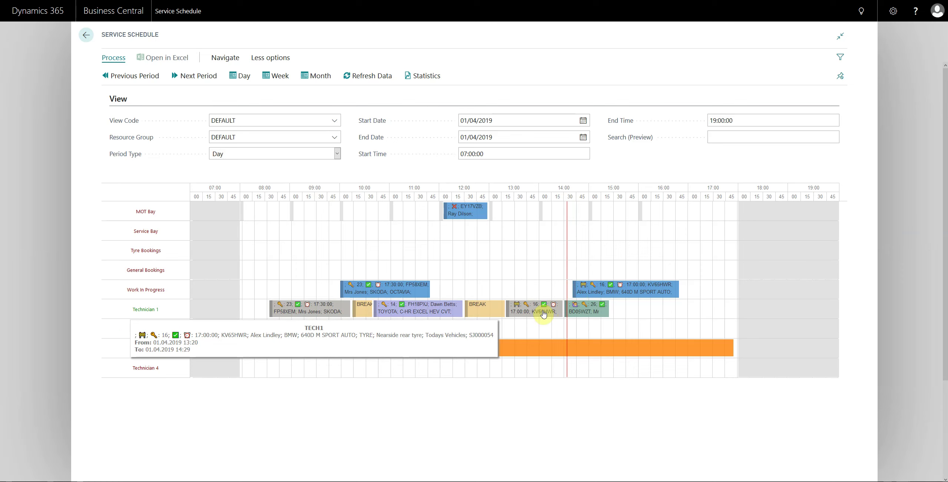
mouse_move(611, 294)
mouse_move(534, 316)
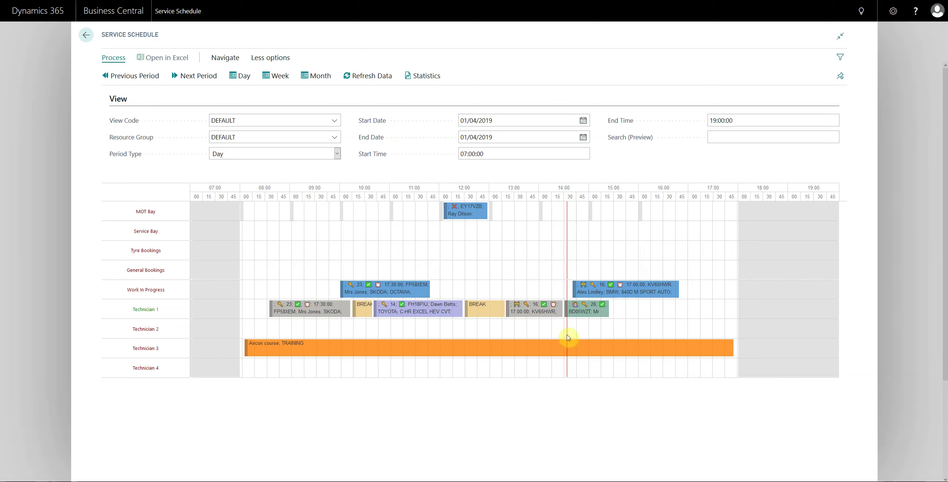
Step: Look up the jobsheet of Technician 1's Toyota C-HR booking, set its work status code to READY and close it
right_click(443, 312)
click(450, 316)
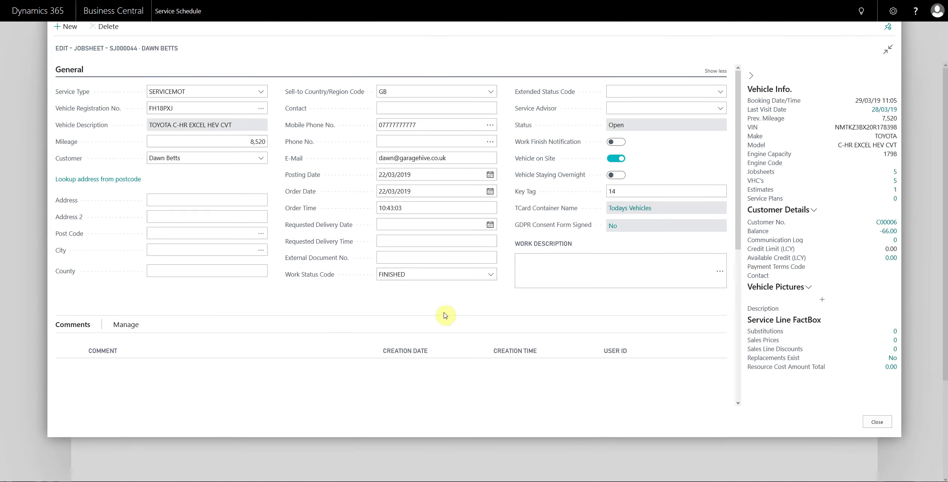
scroll(367, 296, down, 2)
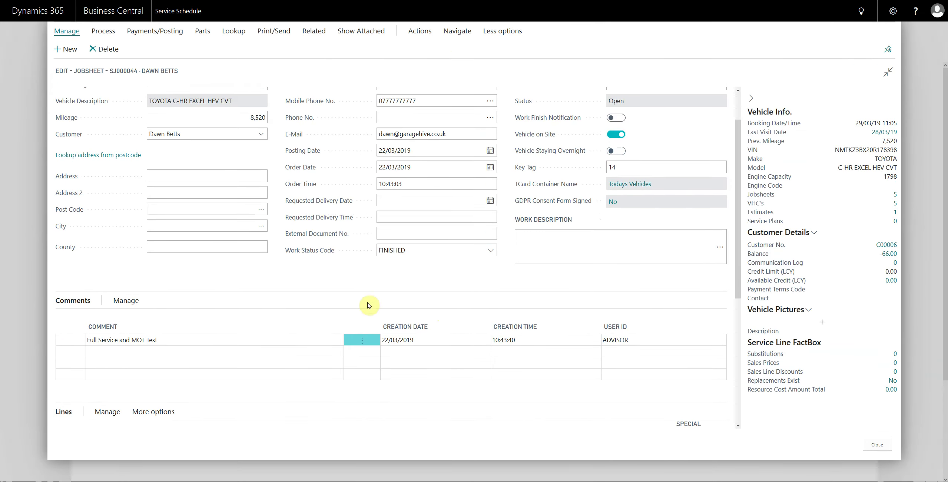
scroll(365, 311, down, 1)
scroll(365, 311, up, 3)
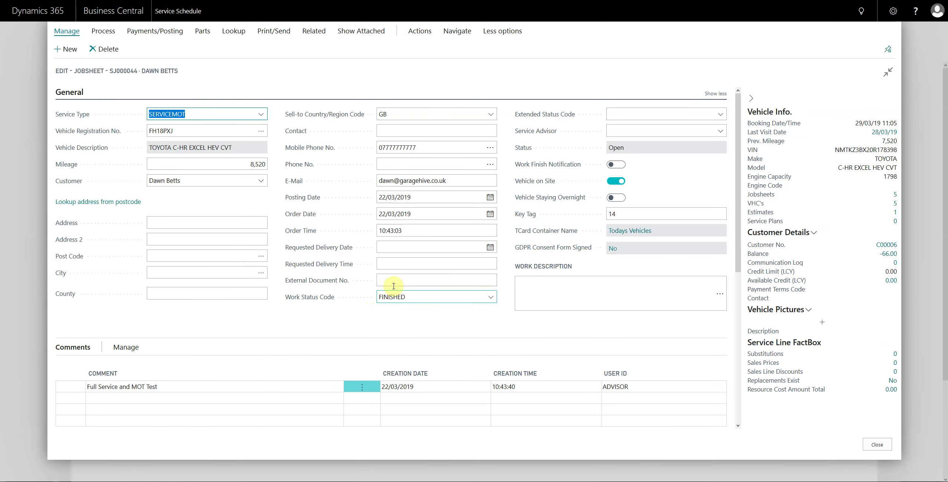
click(491, 299)
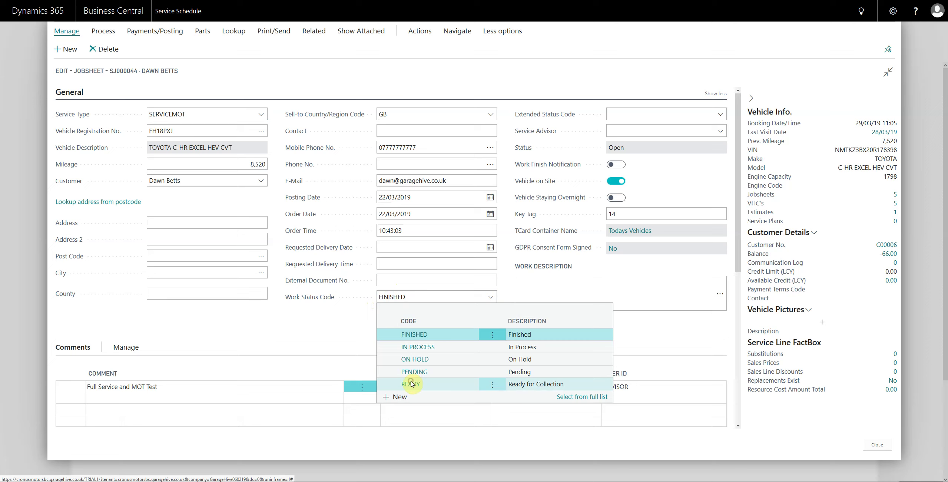
click(411, 385)
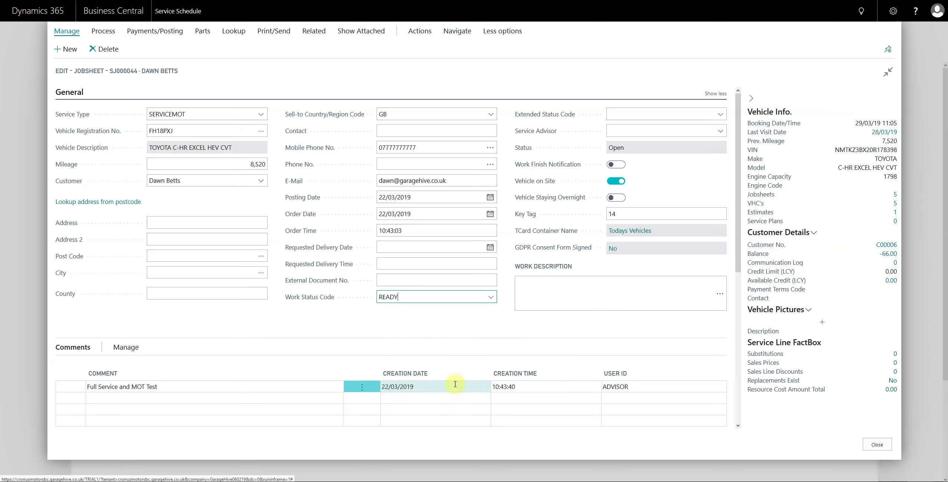
click(877, 444)
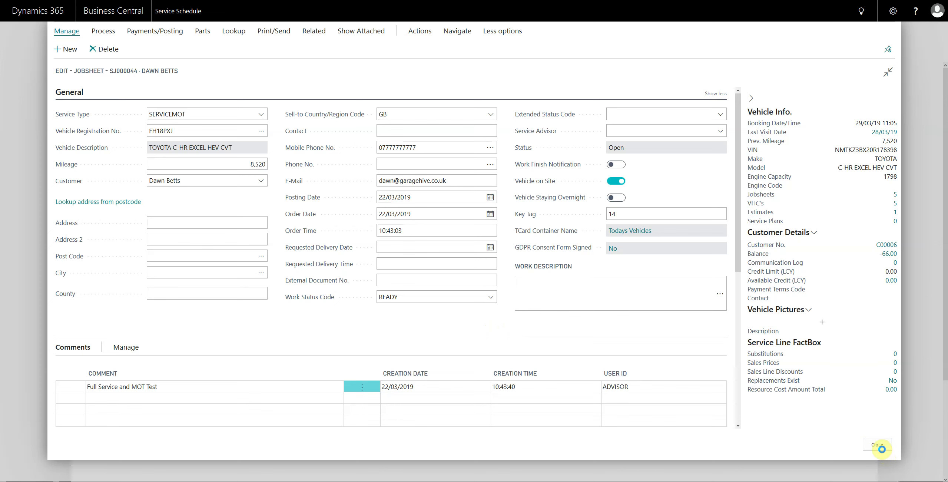
click(877, 446)
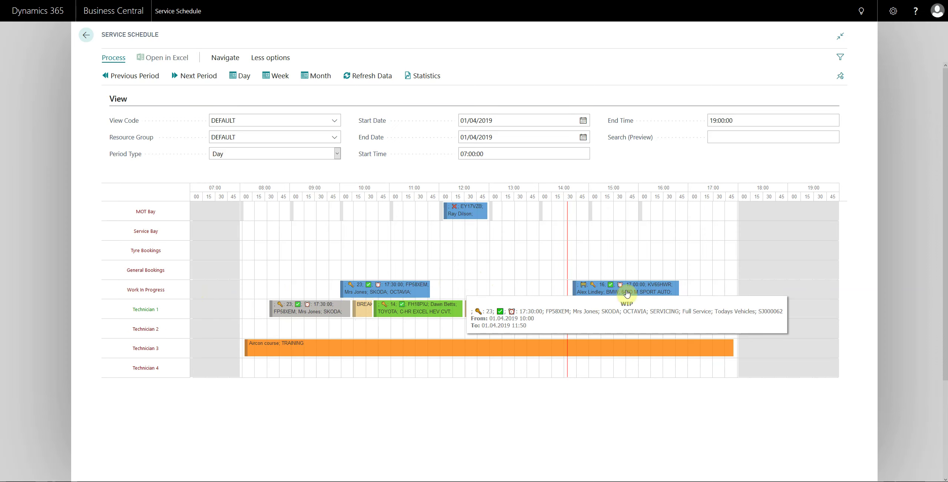
Step: Move the Skoda Octavia Work In Progress booking to about 12:25 and reassign the BMW tyre booking to Technician 1 from 15:30 to 17:40
drag(392, 292, 532, 293)
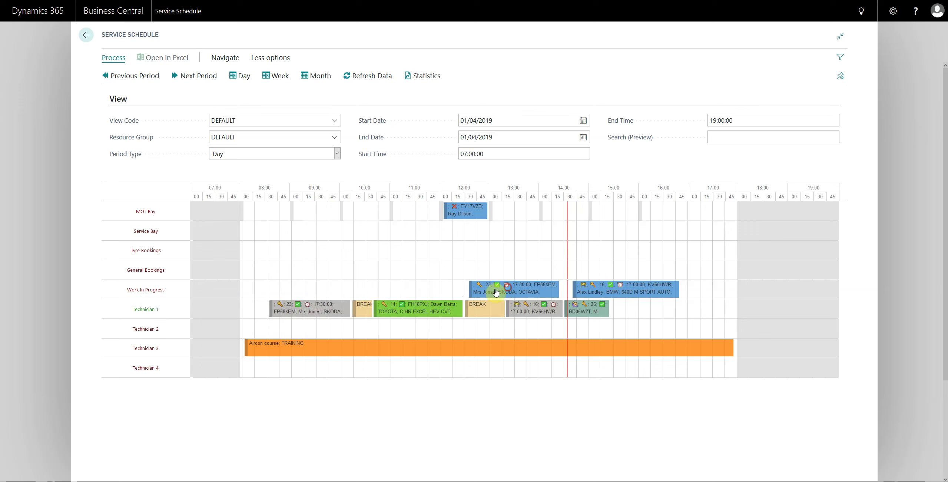
drag(500, 286, 491, 286)
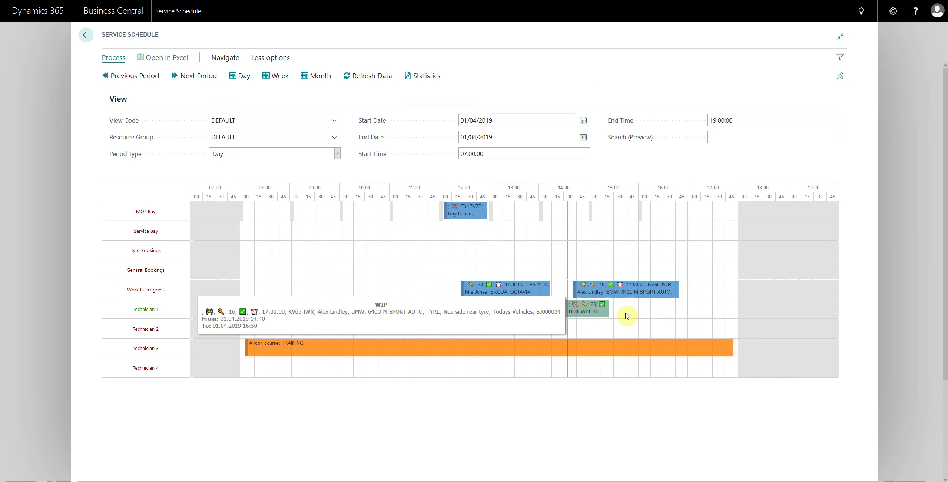
drag(627, 292, 668, 311)
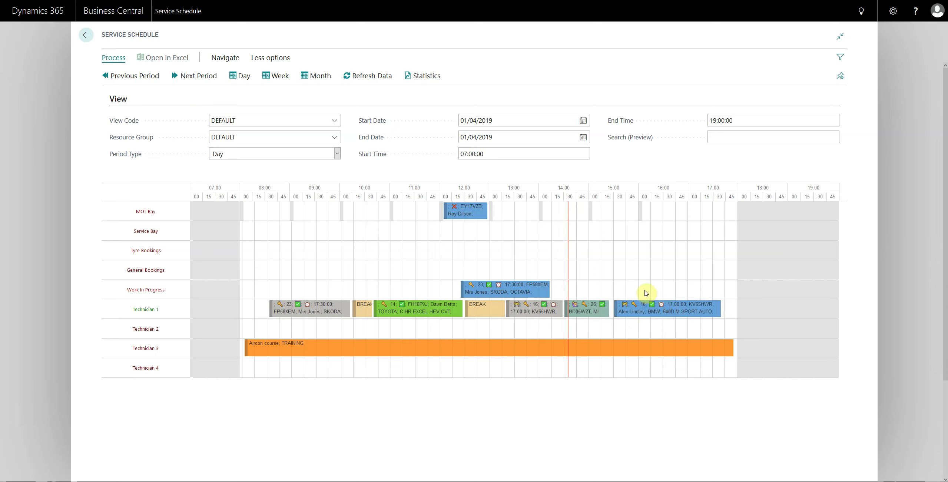
mouse_move(651, 307)
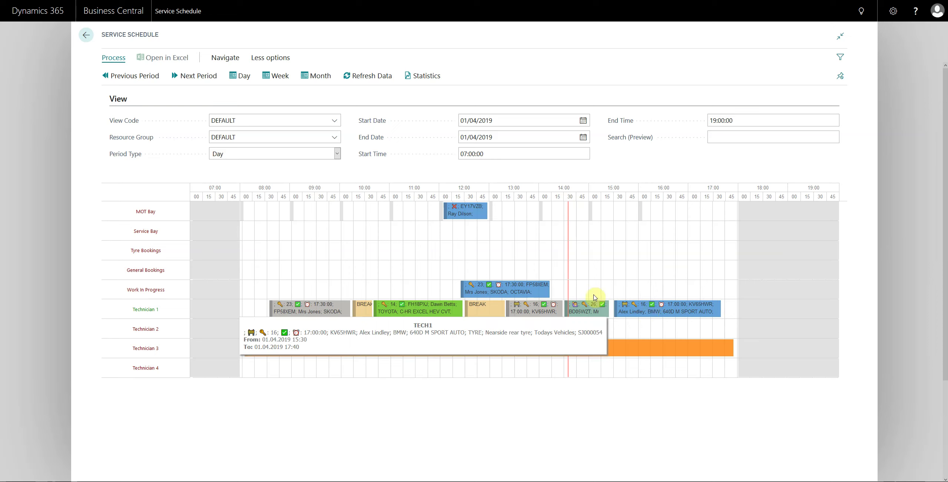
Step: Move the Skoda Octavia Work In Progress booking to run from 14:50 to 16:40 on 01/04/2019
drag(502, 284, 626, 288)
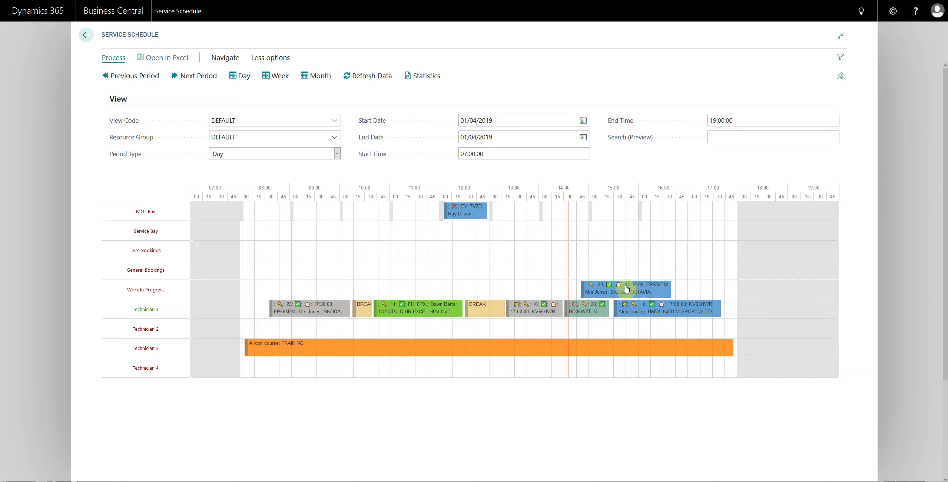
mouse_move(623, 291)
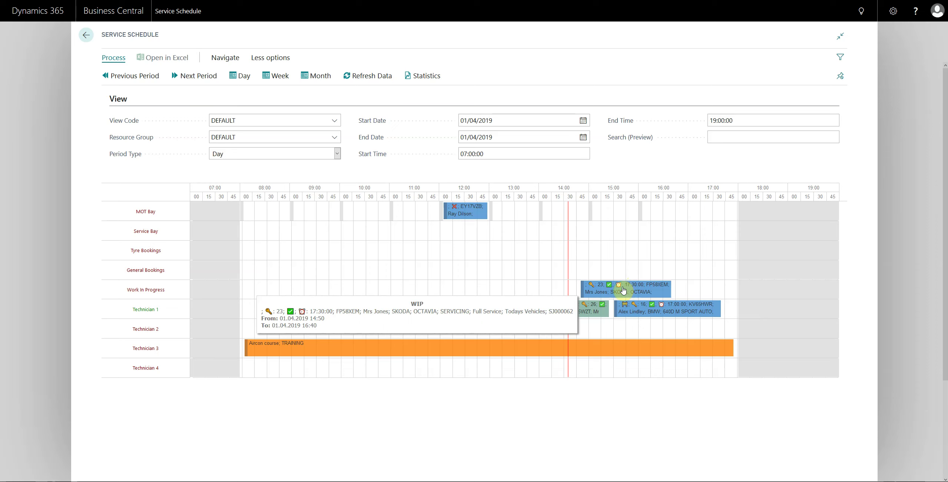
mouse_move(654, 307)
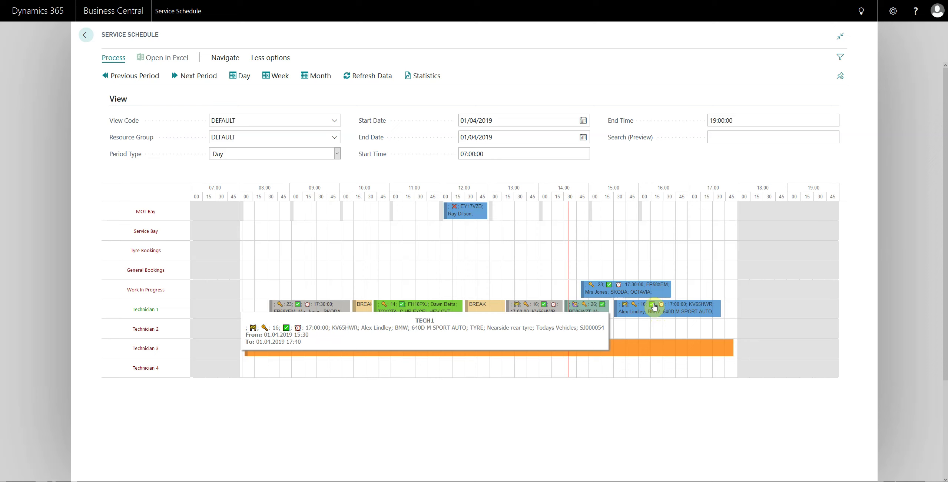
Step: Change the Skoda Octavia Work In Progress allocation's start and end date to 02/04/2019
right_click(627, 290)
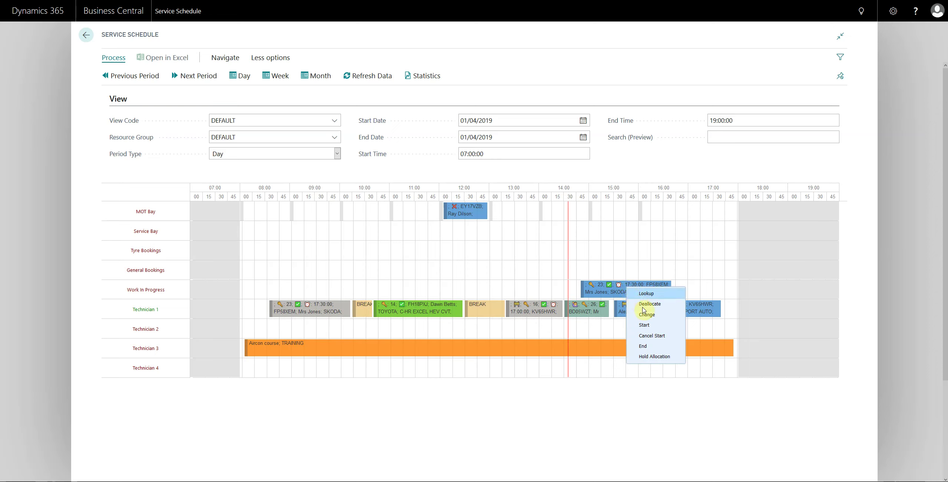
click(650, 320)
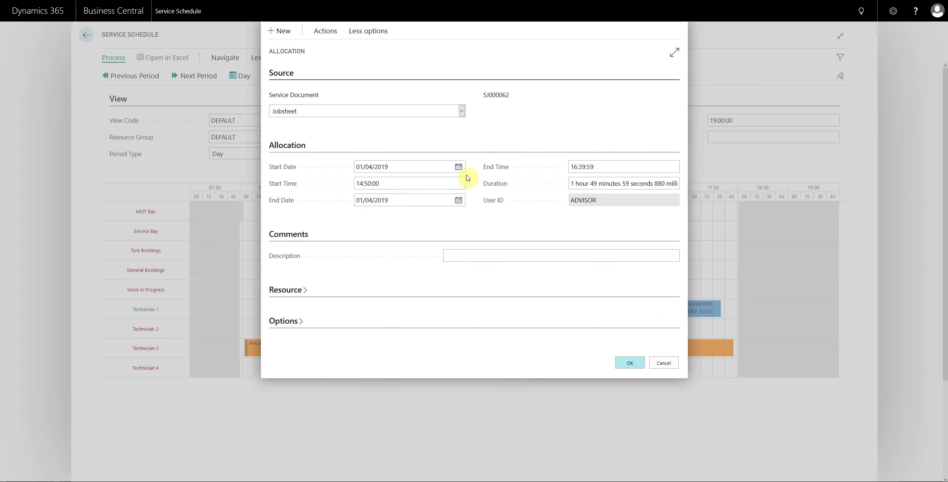
click(458, 166)
click(381, 204)
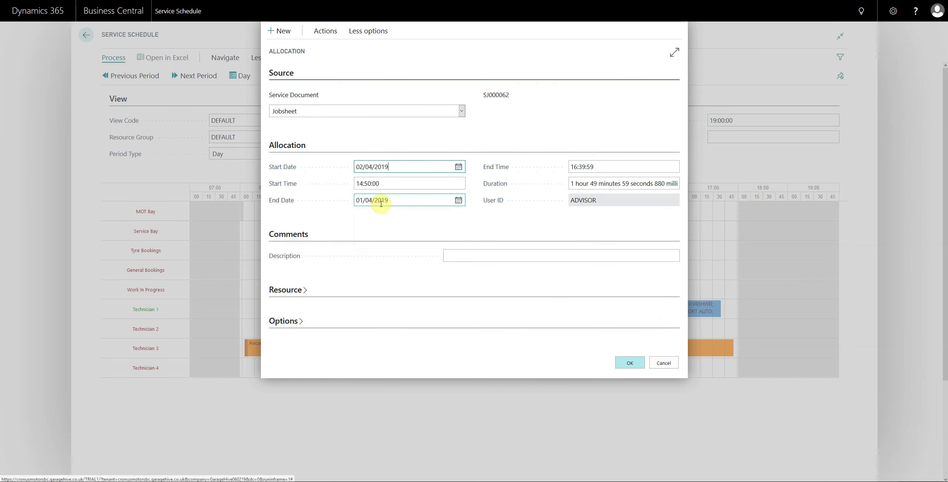
click(392, 180)
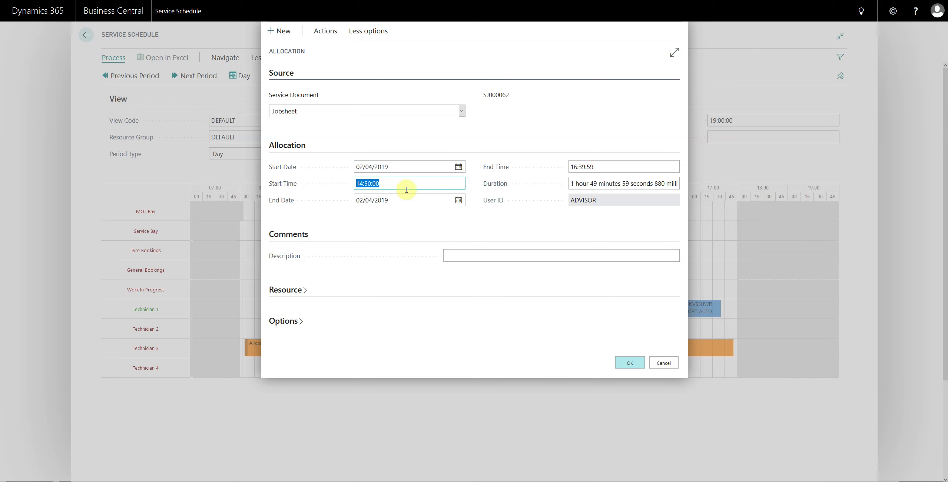
click(625, 363)
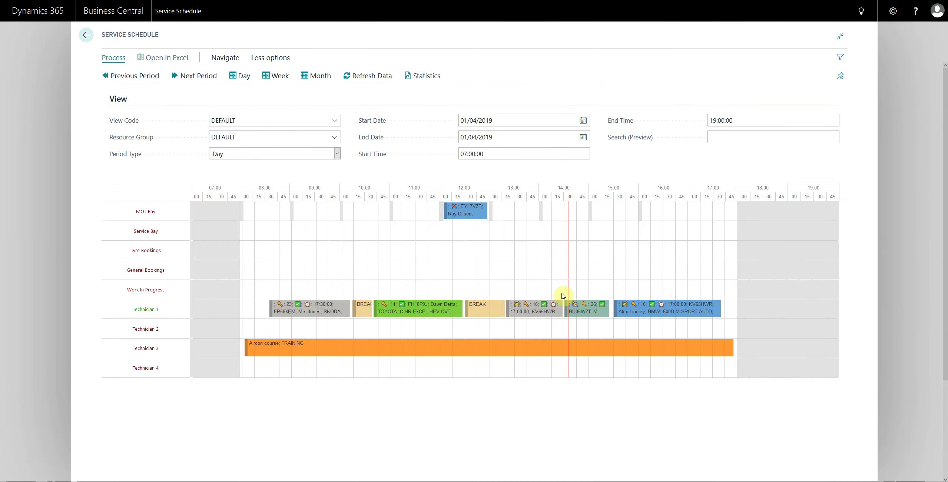
Step: Show the schedule for 02/04/2019 and assign the Skoda Octavia booking to Technician 1 from about 08:05
mouse_move(313, 311)
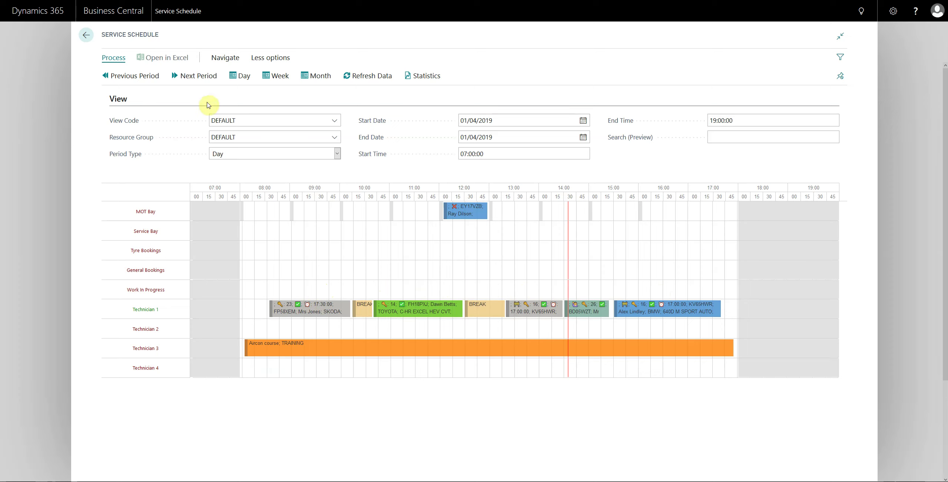
click(194, 77)
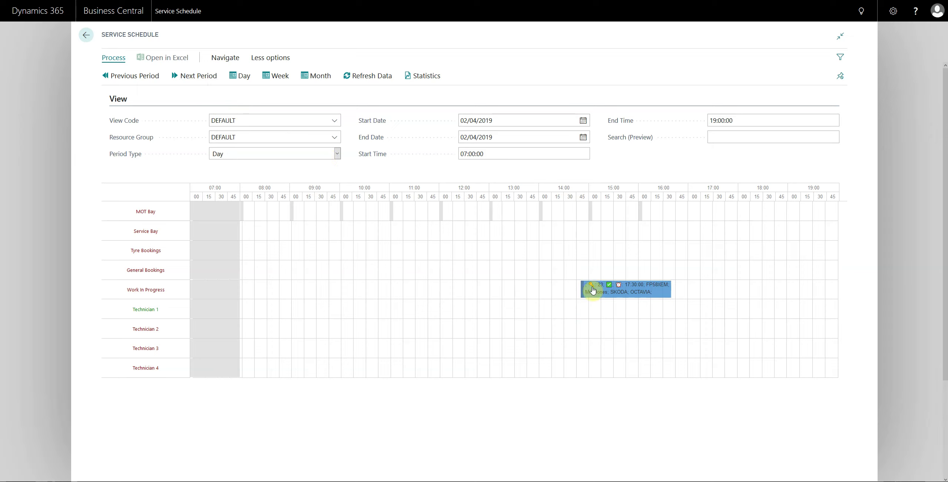
drag(627, 293, 292, 317)
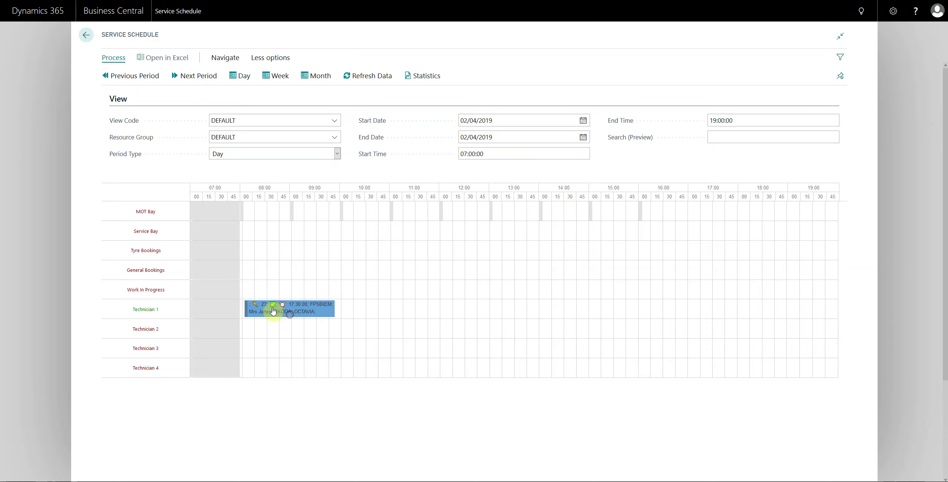
mouse_move(282, 315)
Step: Return the schedule to 01/04/2019, leave it for the home page and reopen it there
click(152, 76)
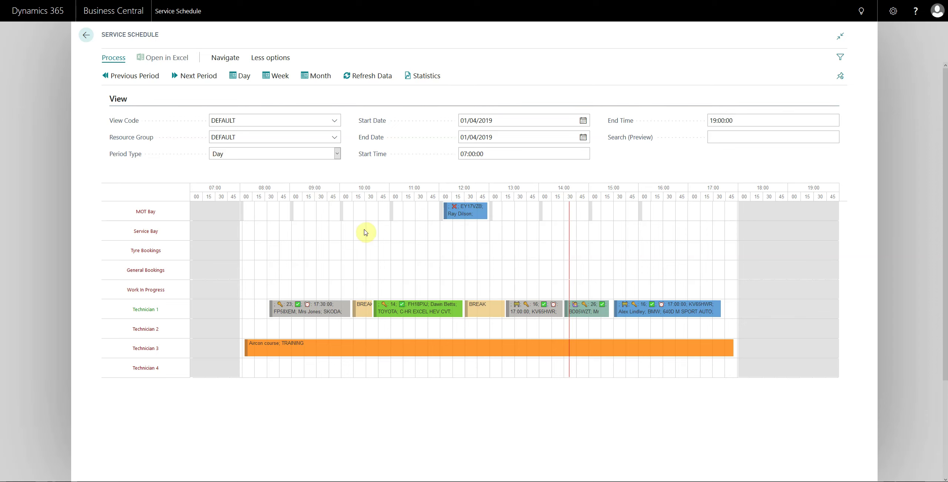
click(55, 230)
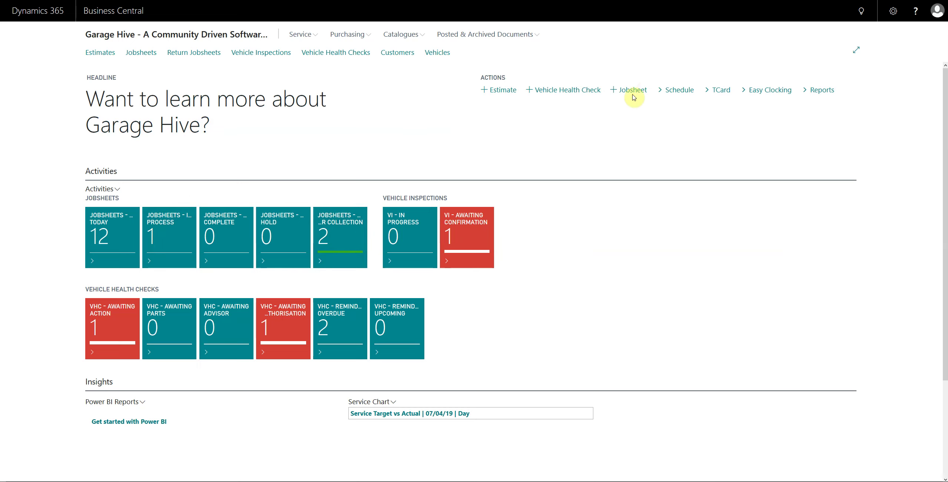
click(676, 91)
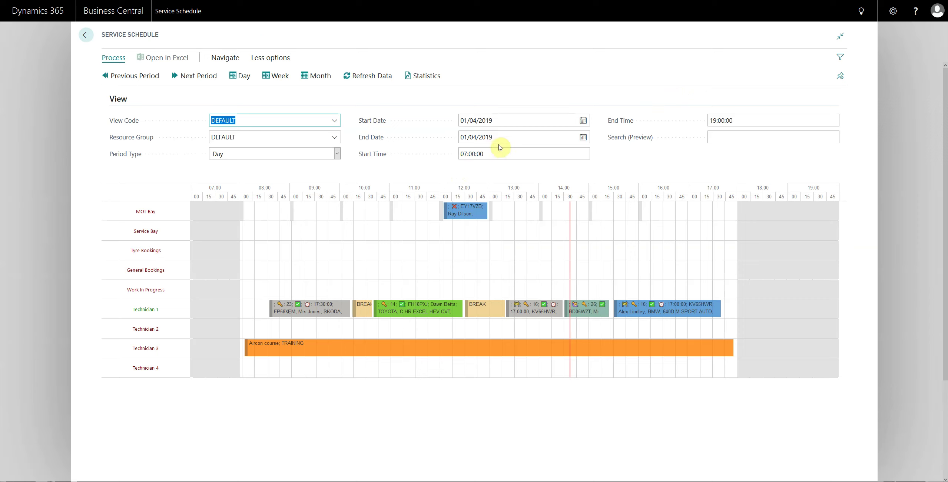
Step: Show the service schedule for 08/04/2019 by choosing that start date
click(582, 126)
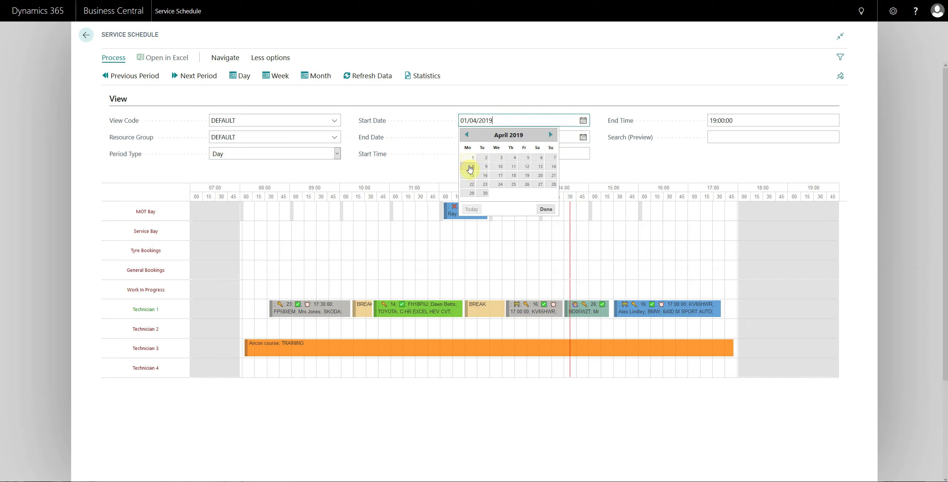
click(469, 168)
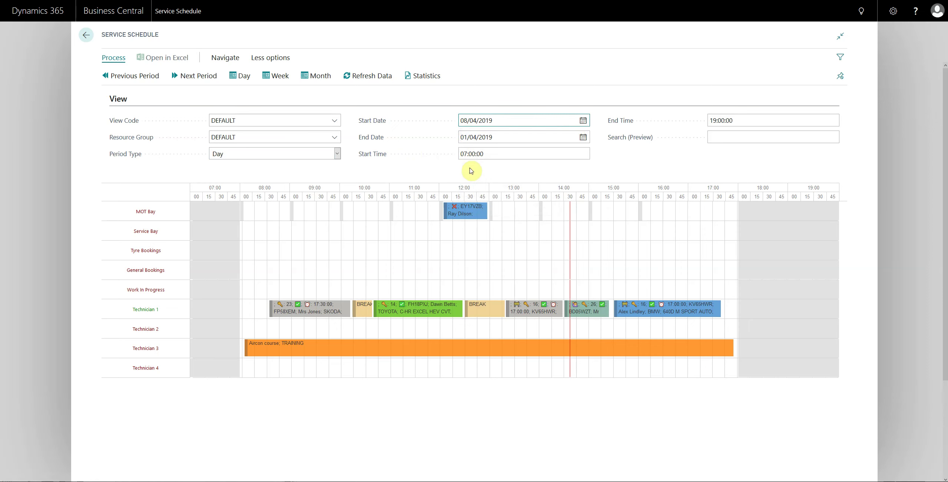
key(Tab)
key(Tab)
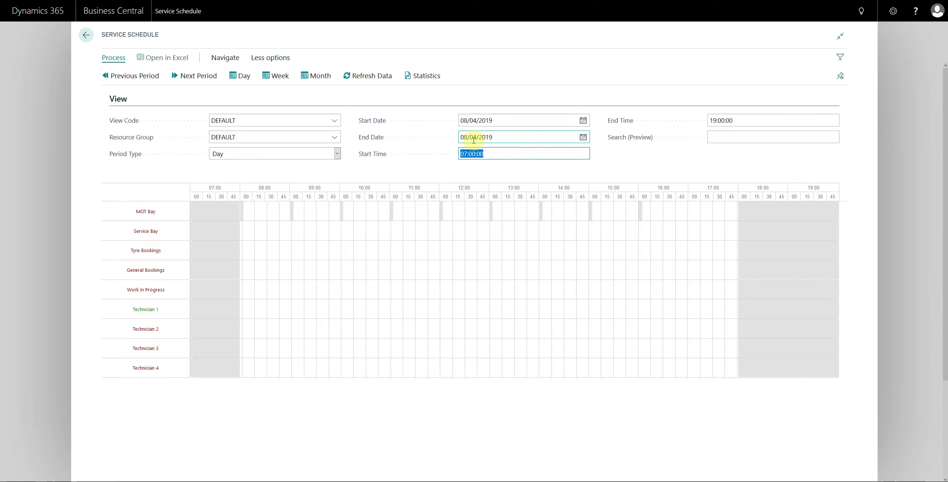
click(495, 210)
drag(497, 211, 539, 212)
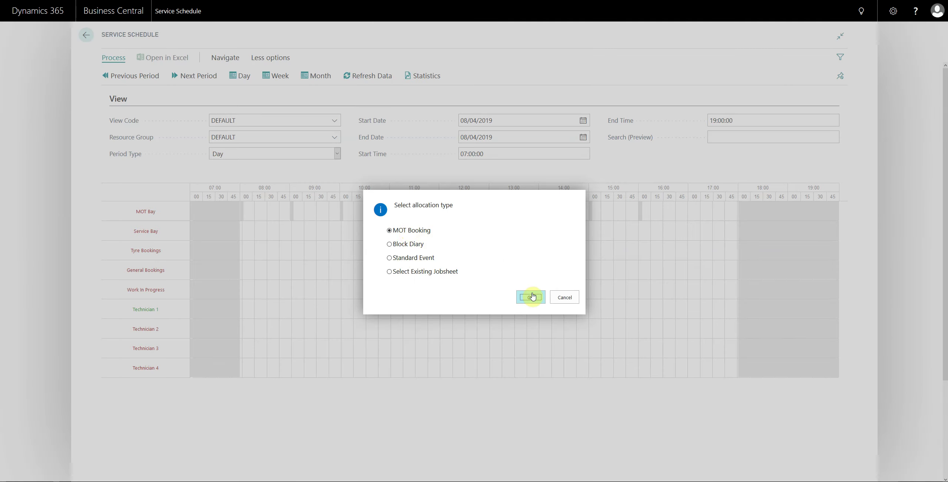
click(565, 297)
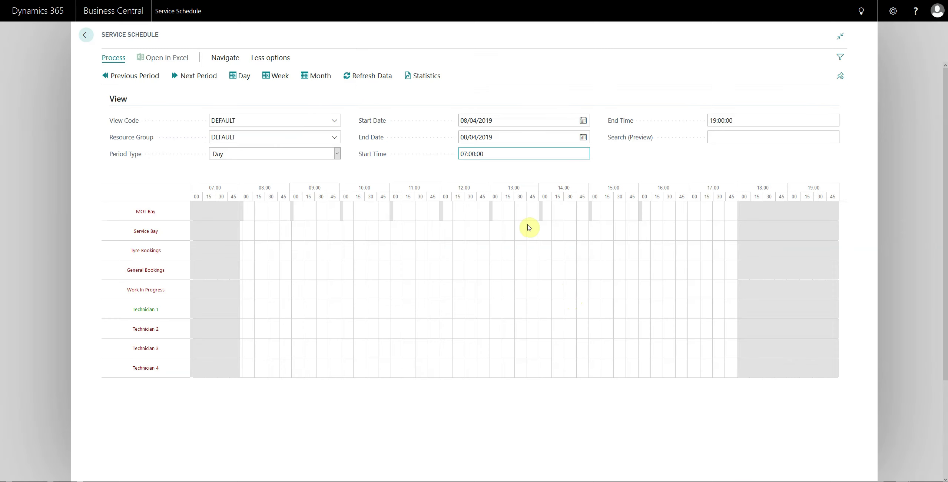
Step: Set the schedule's start date back to 01/04/2019
click(583, 122)
click(470, 169)
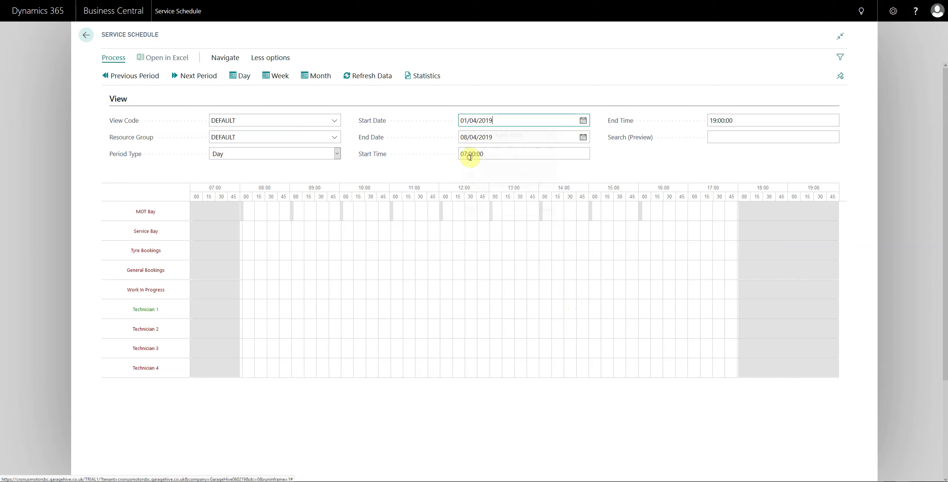
click(473, 155)
Step: Search the schedule's bookings by the customer's first name, then by BMW, and clear the search
click(717, 137)
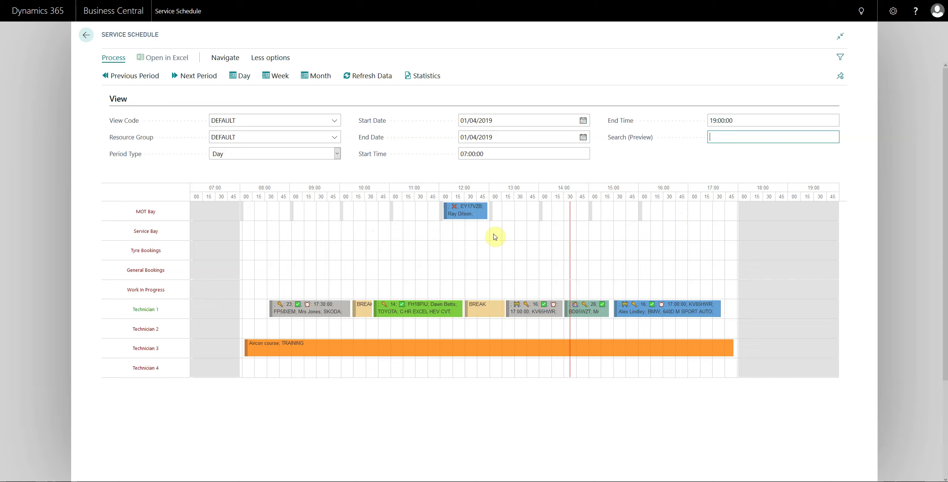
text(Ray)
key(Return)
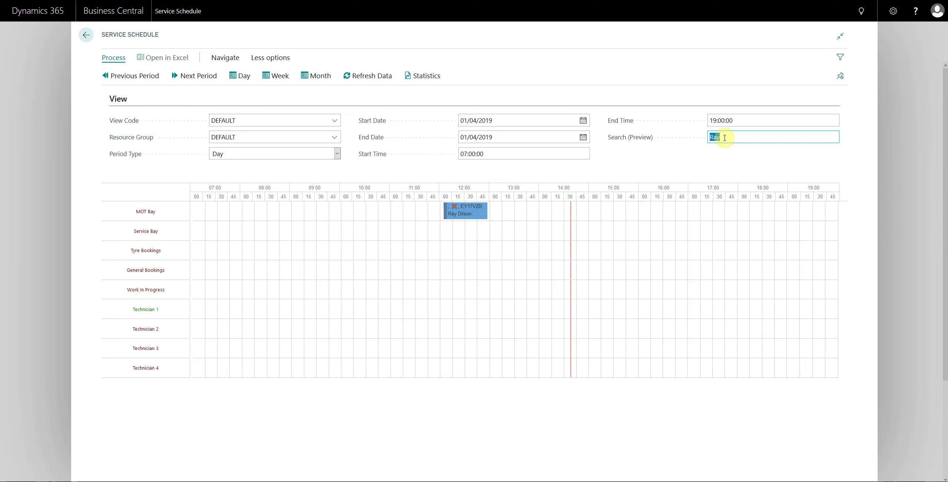
text(BMW)
key(Return)
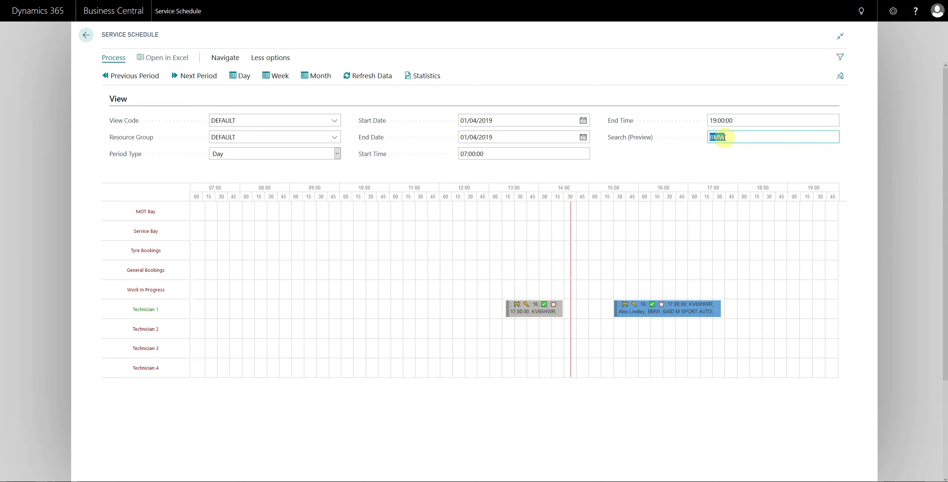
key(BackSpace)
key(Return)
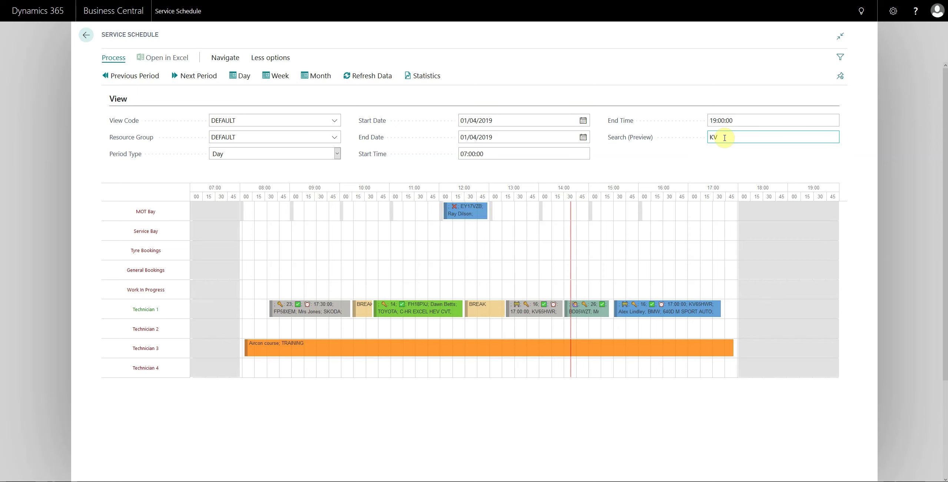
Step: Search the schedule for vehicle registrations containing KV and clear the search
key(Return)
key(BackSpace)
key(Return)
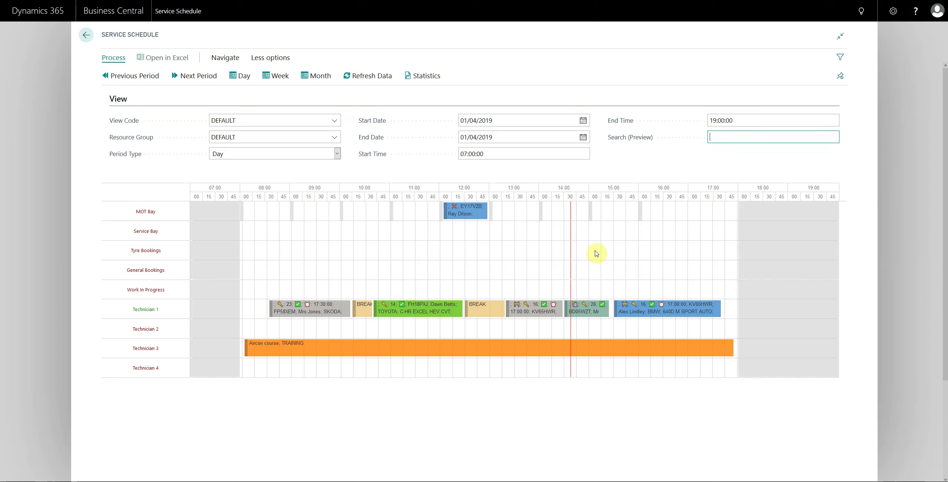
Step: End Technician 1's Skoda Octavia MOT job and confirm its time registration
mouse_move(478, 218)
mouse_move(589, 313)
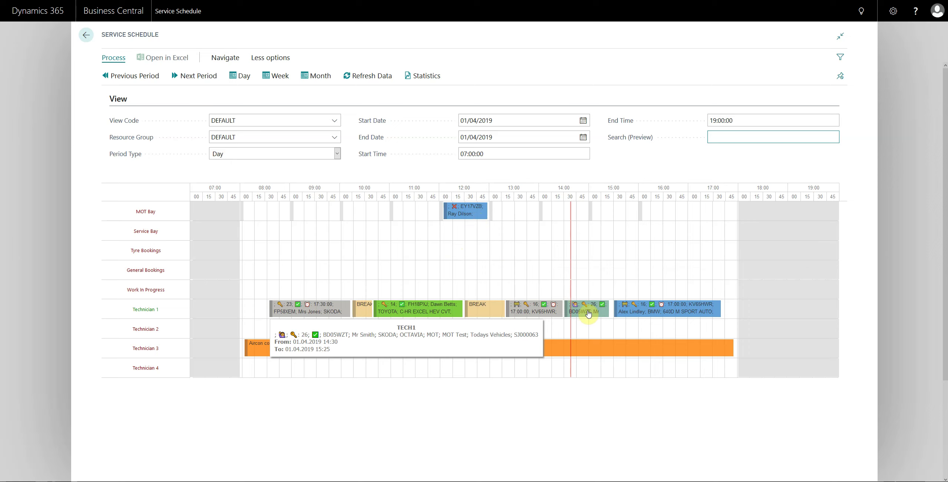
right_click(589, 314)
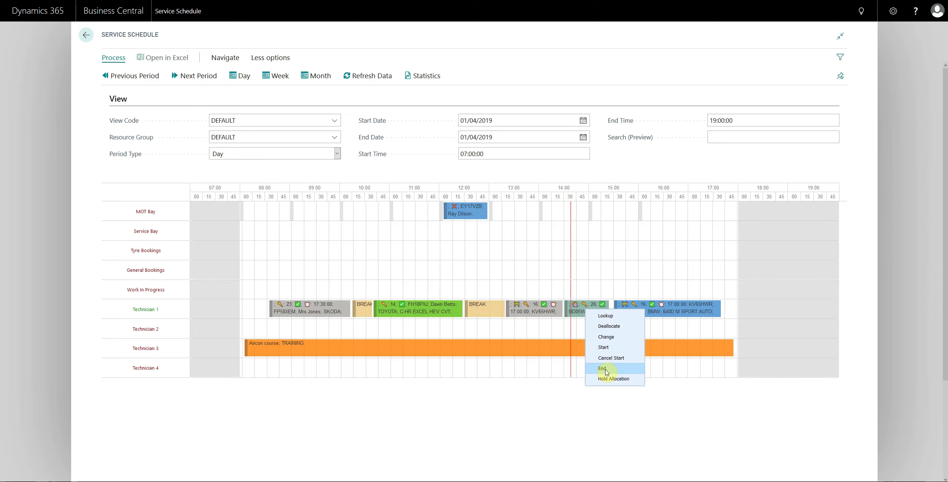
right_click(589, 312)
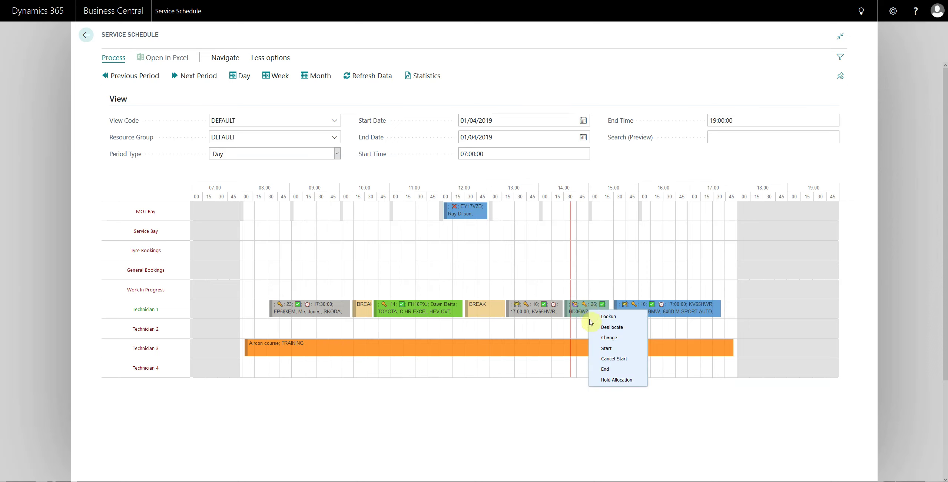
click(607, 370)
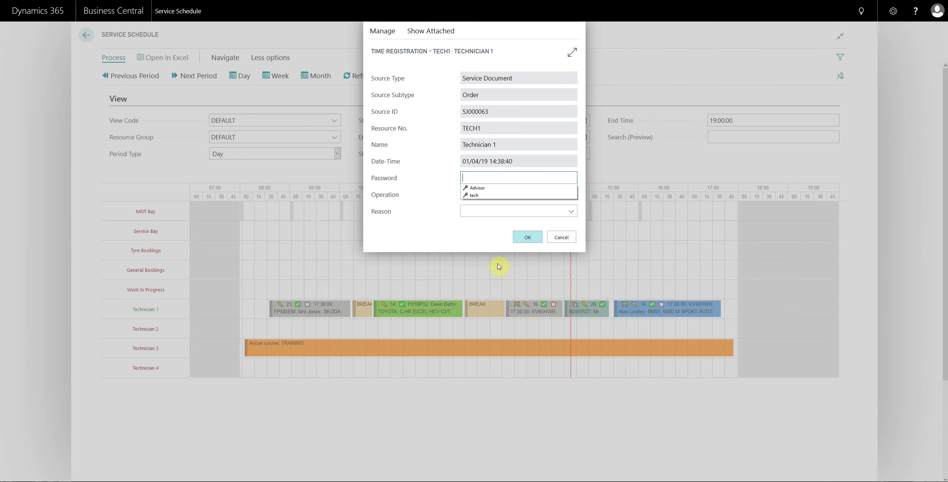
click(527, 238)
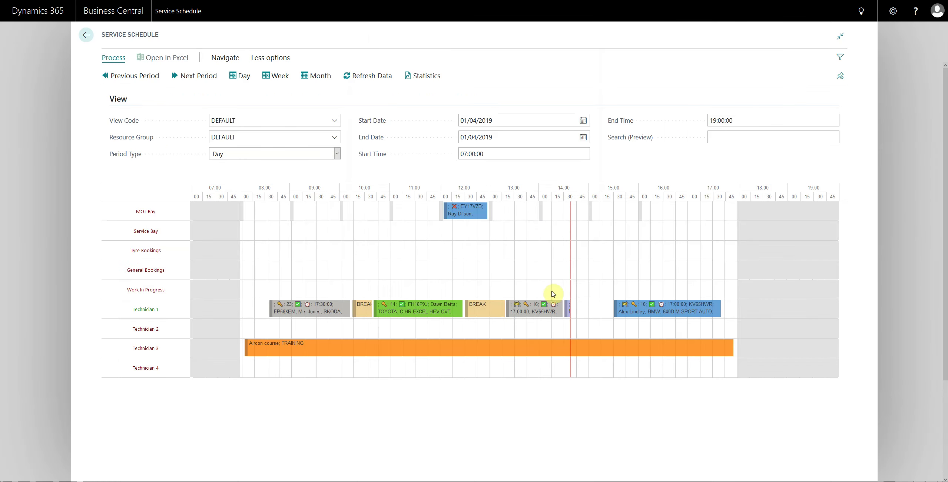
Step: Start Technician 1's BMW tyre job and confirm its In Process time registration for TECH1
mouse_move(567, 311)
right_click(643, 313)
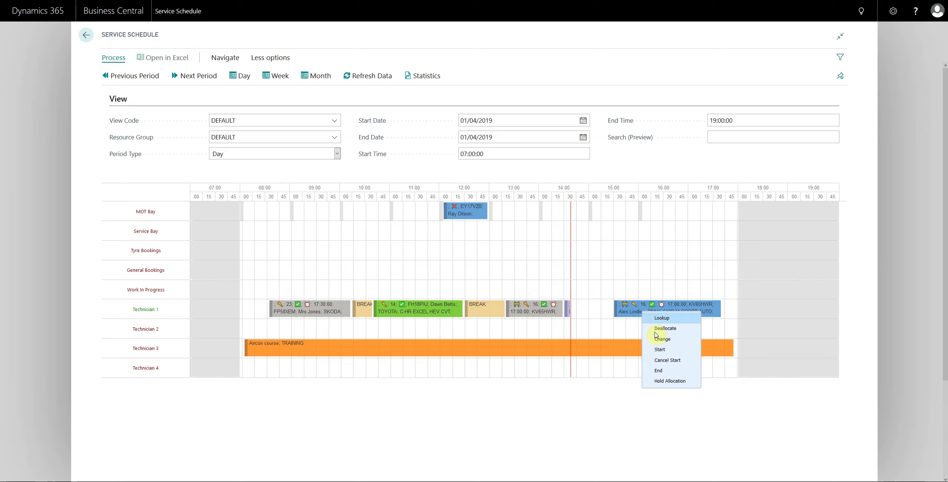
click(668, 350)
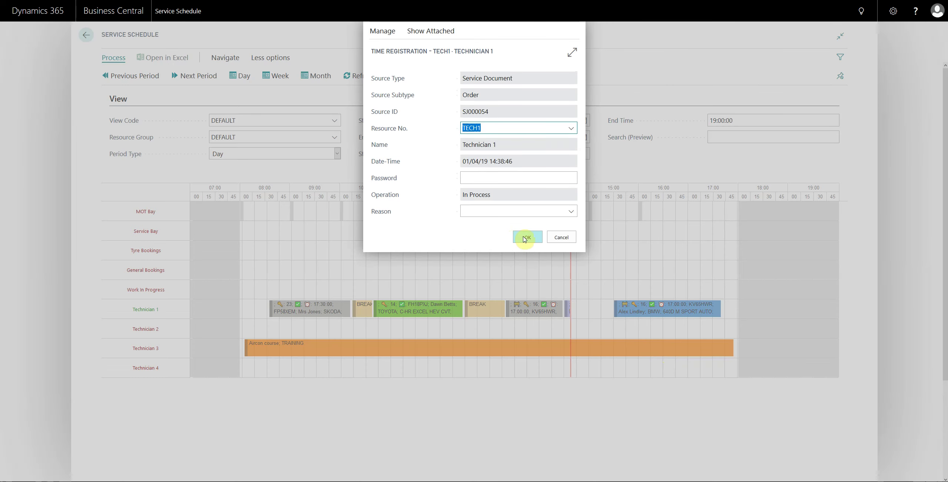
click(523, 236)
mouse_move(569, 311)
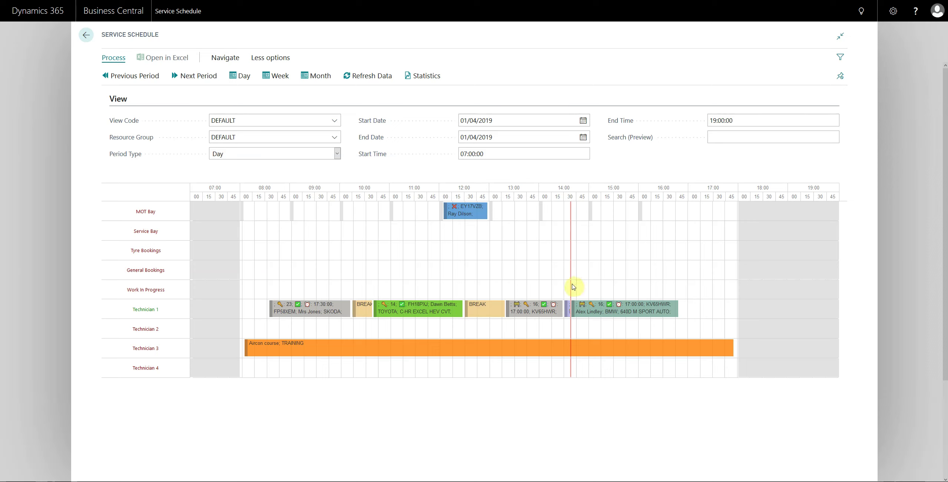
mouse_move(567, 310)
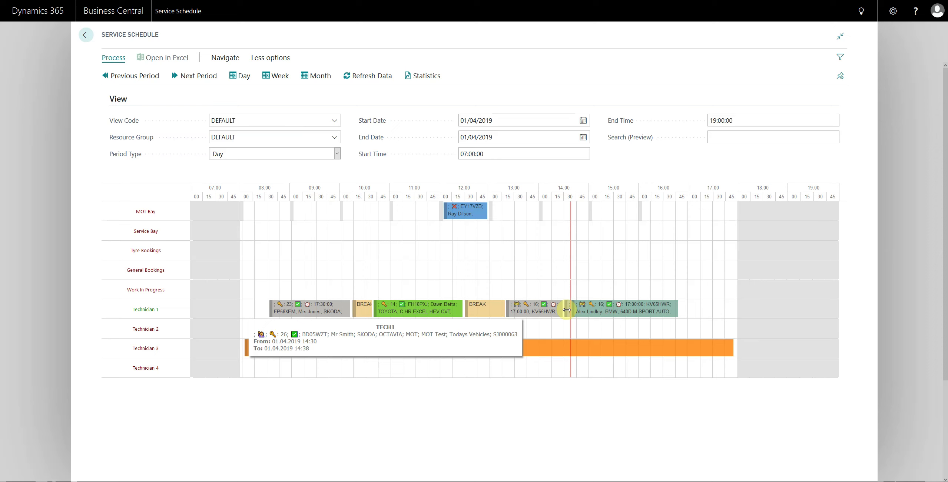
mouse_move(463, 217)
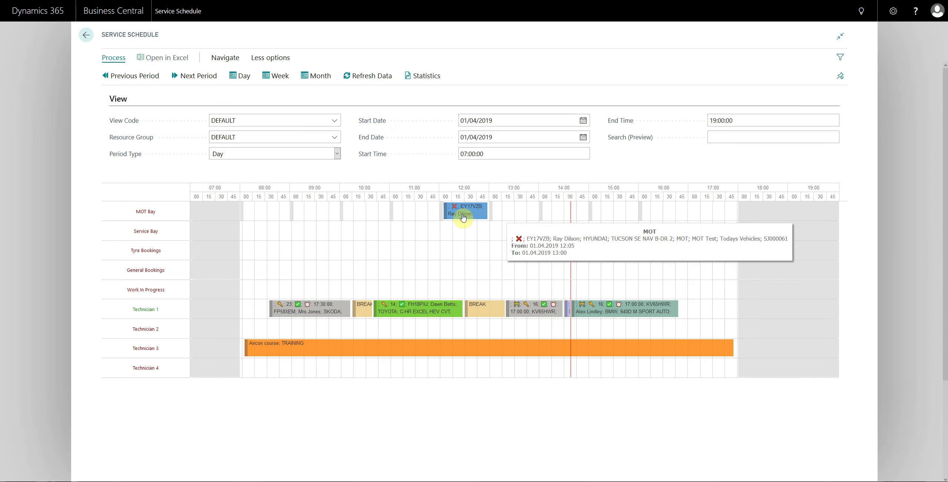